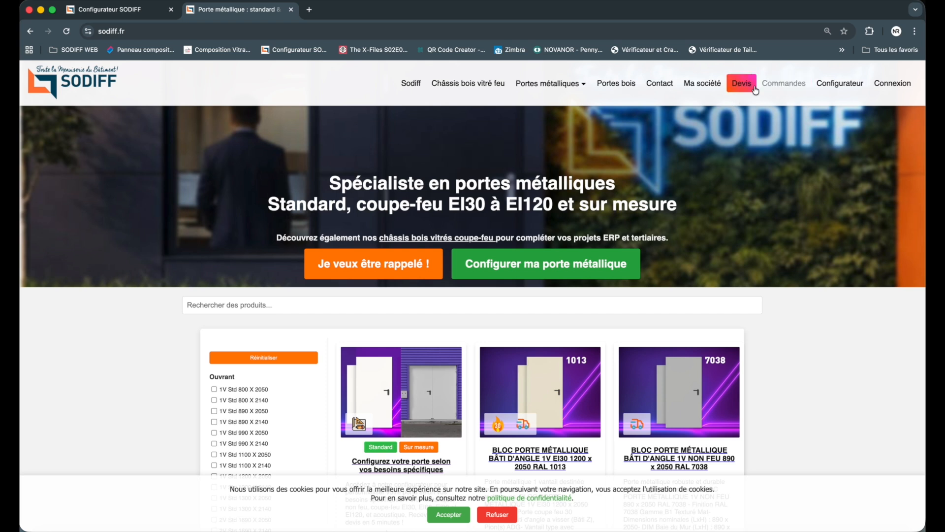
Step: Sign in to the Sodiff configurator and launch the Configurateur de Châssis bois from the open quote
left_click(840, 83)
left_click(383, 344)
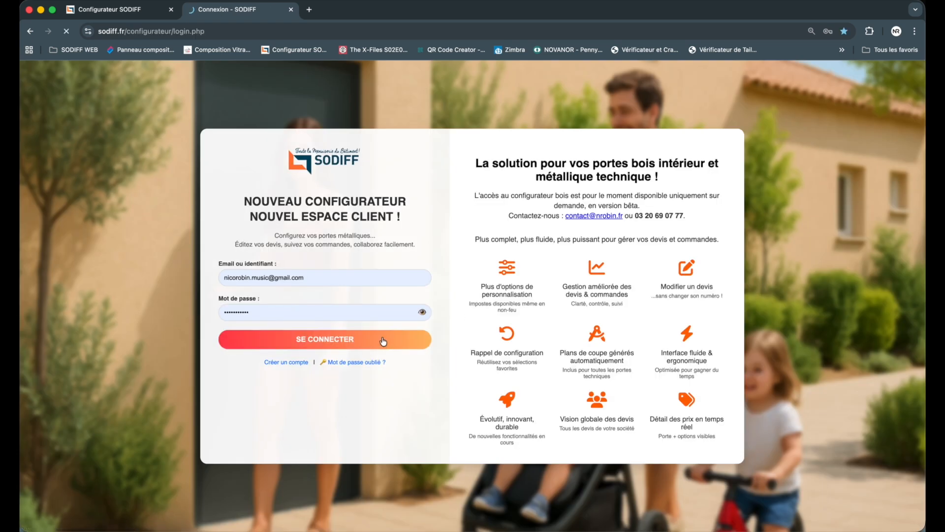
left_click(130, 9)
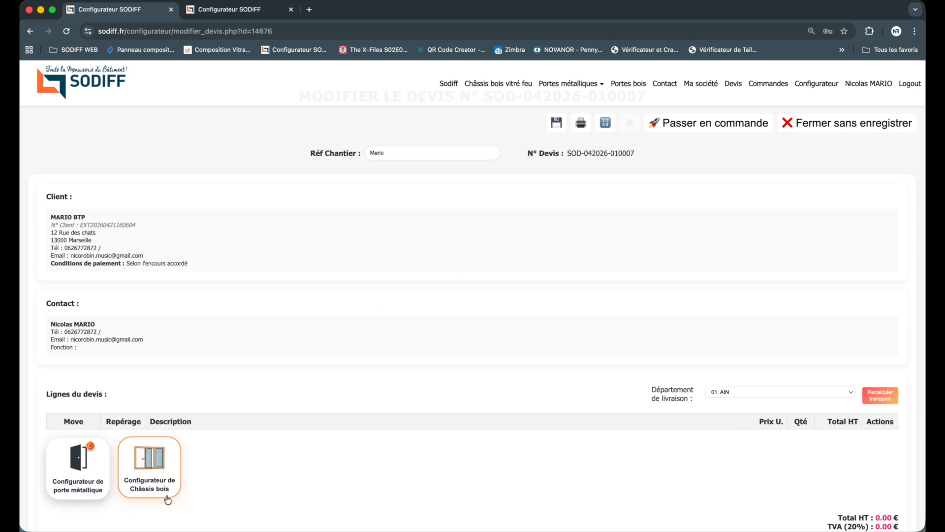
left_click(164, 478)
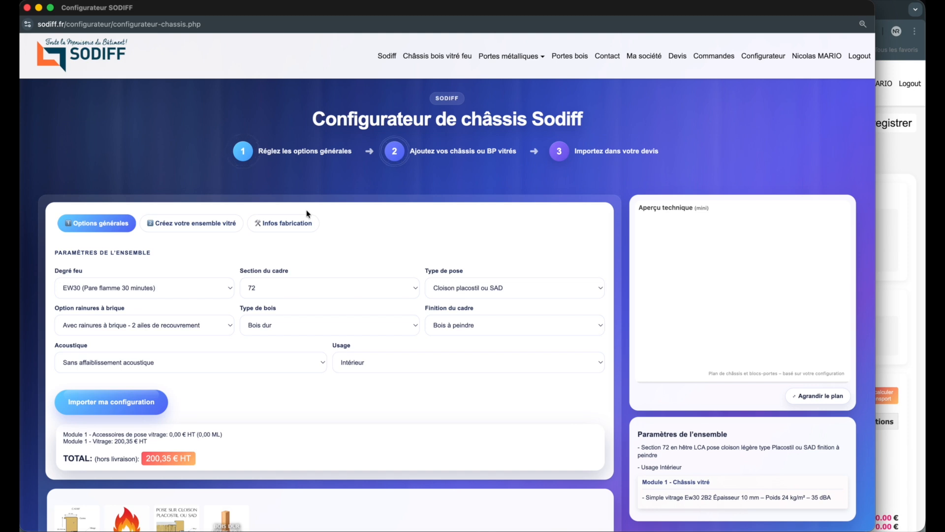
scroll(306, 196, "down", 1)
scroll(307, 178, "down", 1)
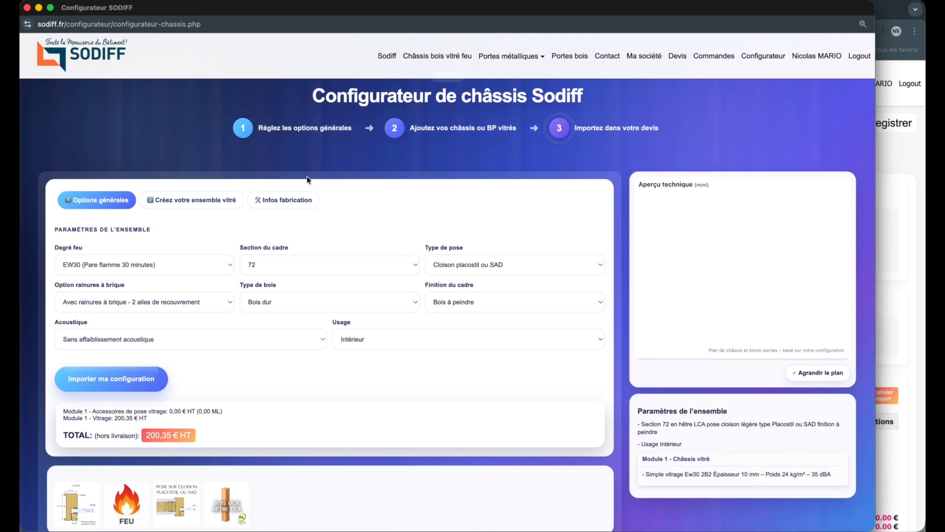
left_click(913, 150)
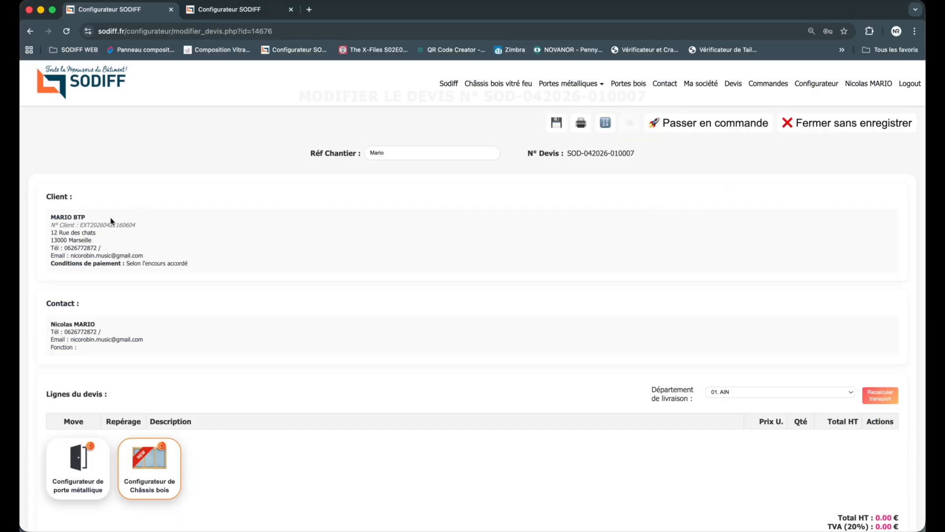
left_click_drag(20, 244, 32, 245)
left_click(23, 244)
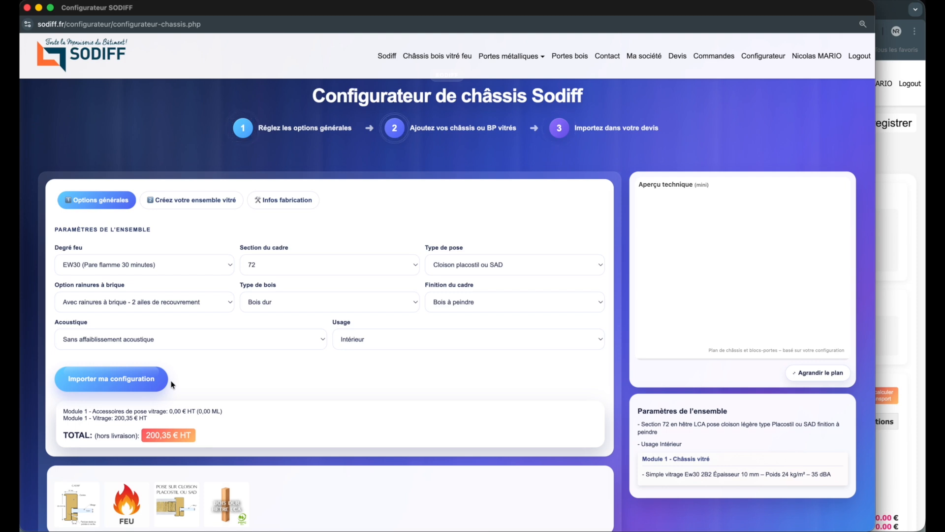
Step: Review the available choices for fire rating, frame section and installation type without changing them
left_click(170, 264)
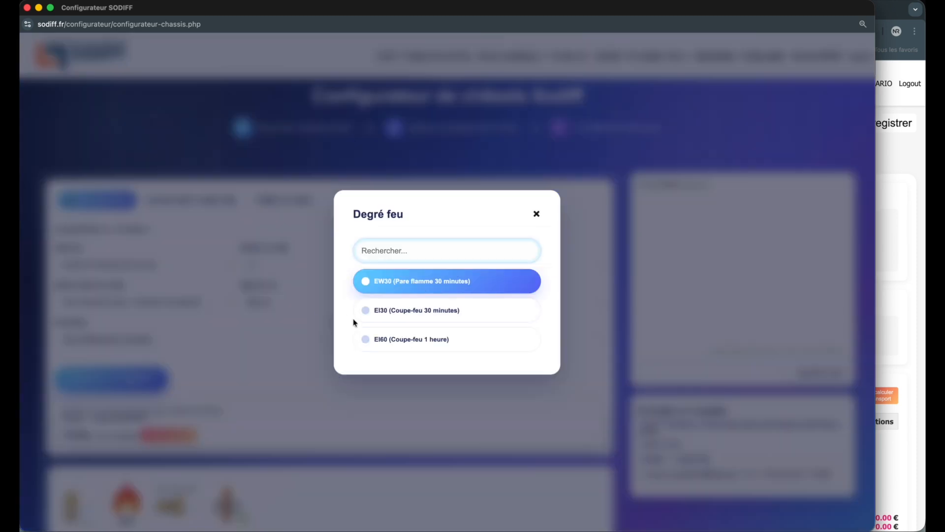
left_click(537, 212)
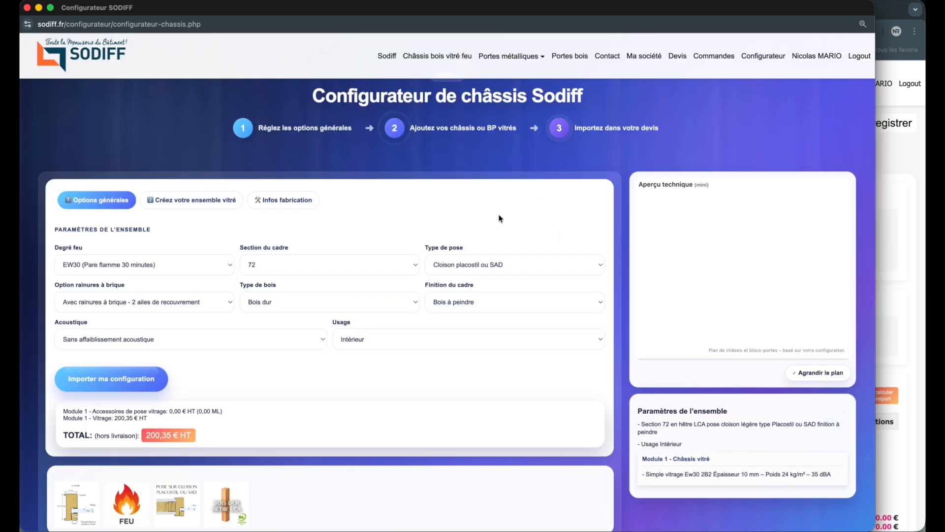
left_click(325, 265)
left_click(247, 359)
left_click(463, 266)
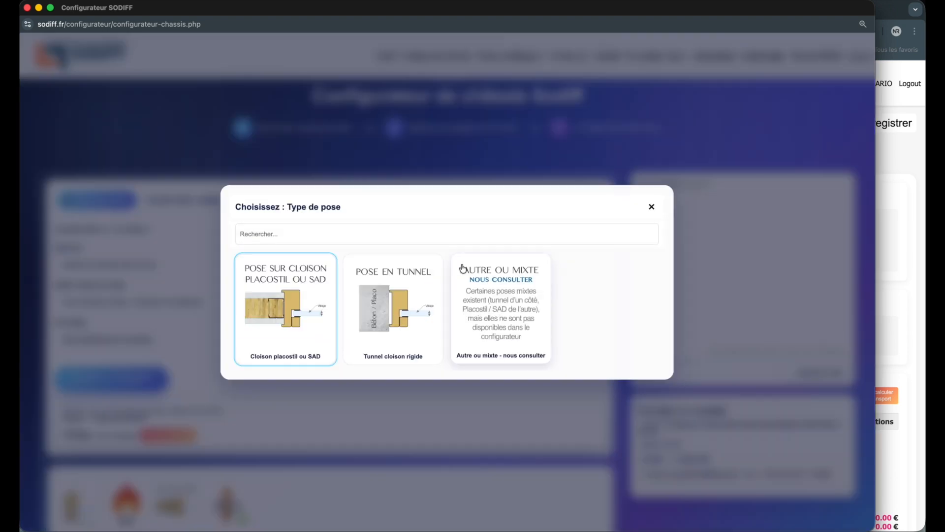
left_click(651, 207)
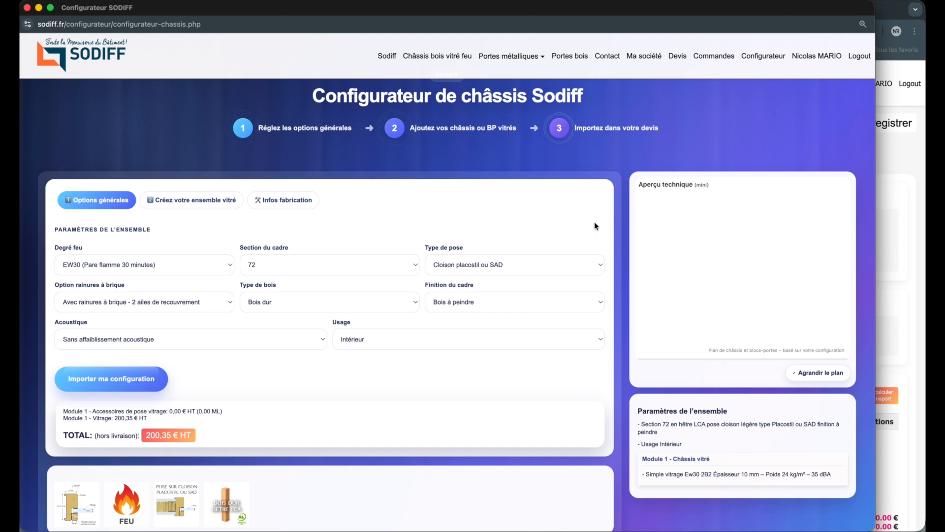
left_click(219, 266)
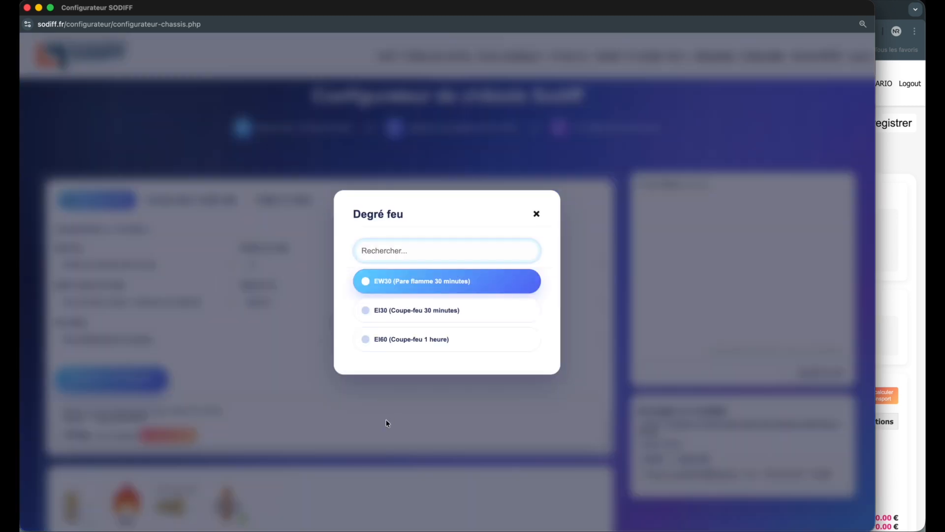
left_click(536, 213)
left_click(392, 261)
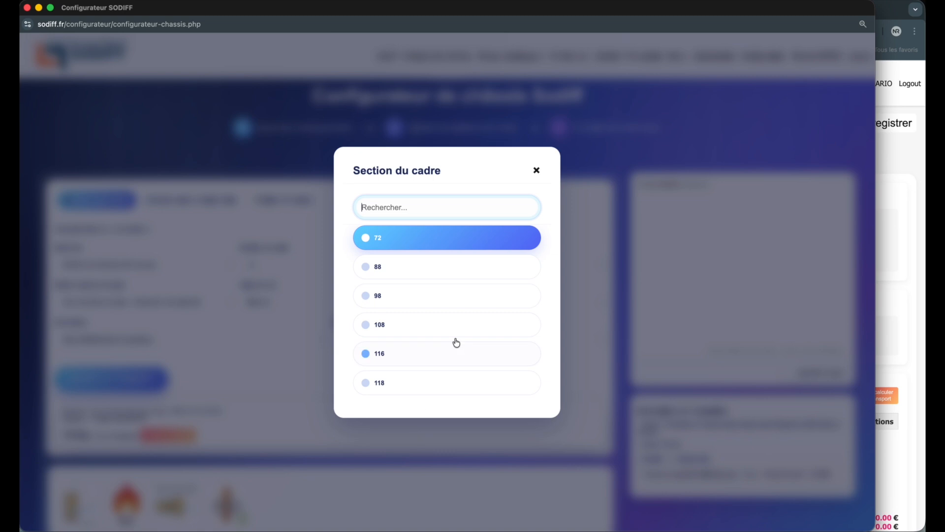
left_click(538, 171)
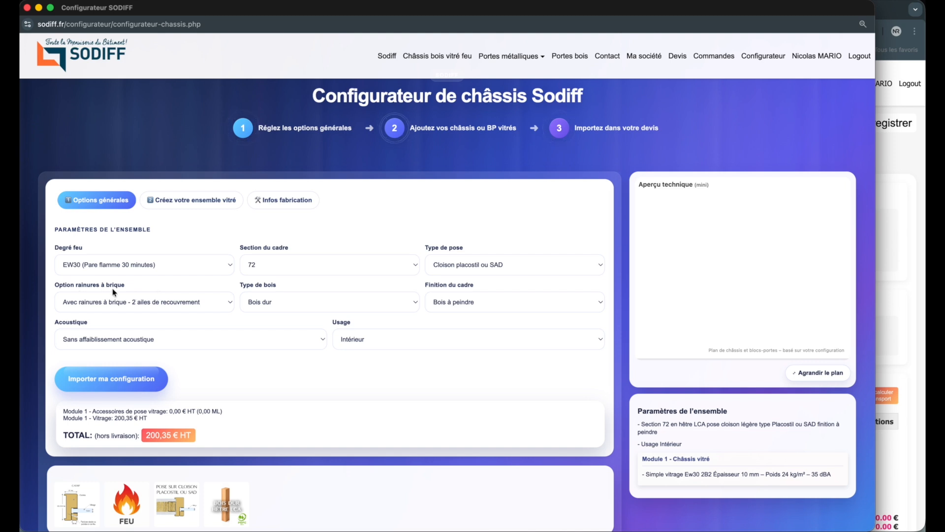
Step: Review the available choices for brick grooves, wood type, frame finish and acoustic rating without changing them
left_click(152, 301)
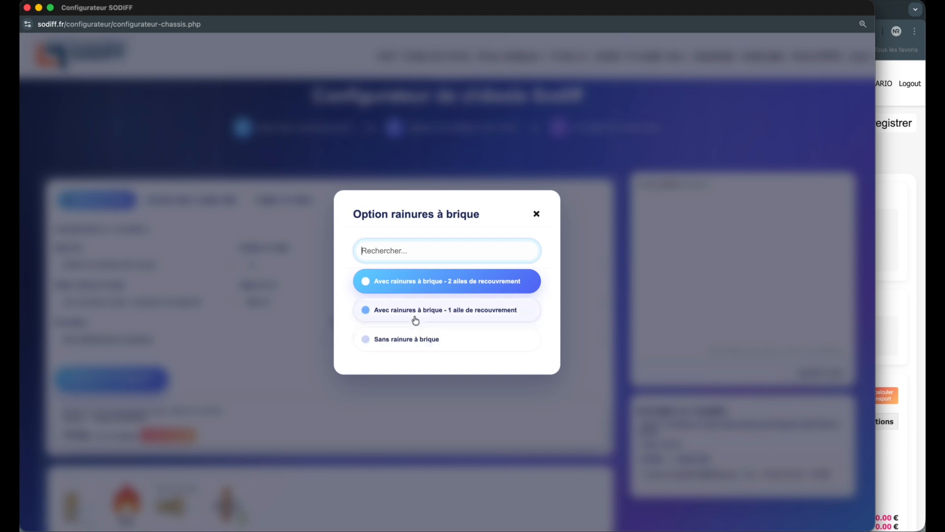
left_click(265, 354)
left_click(305, 307)
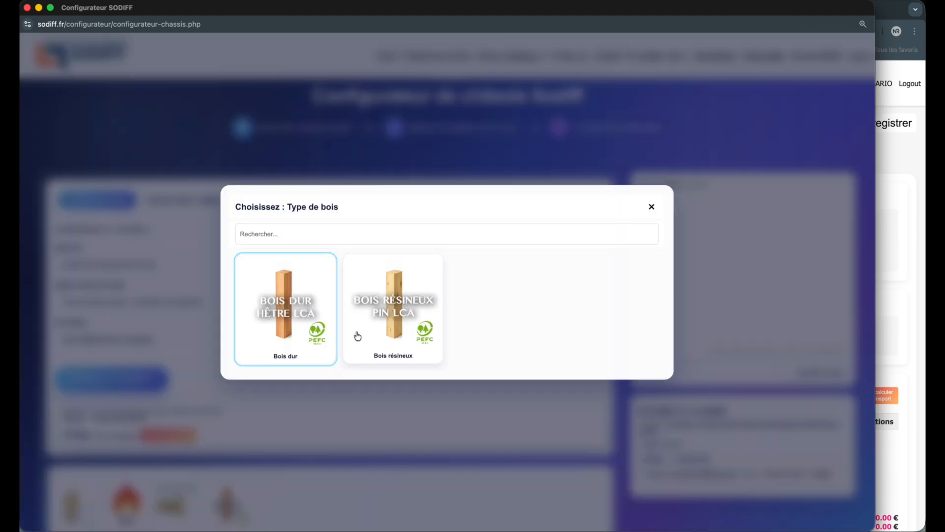
left_click(371, 397)
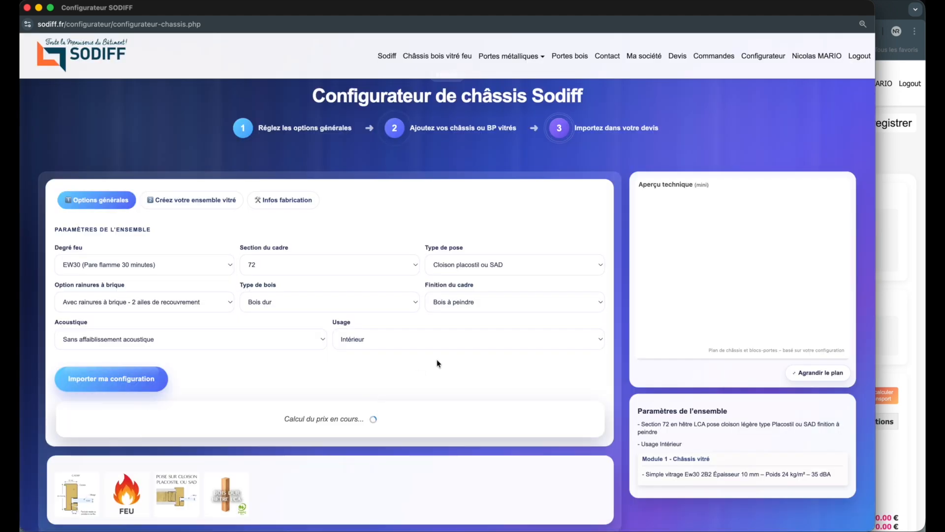
left_click(479, 305)
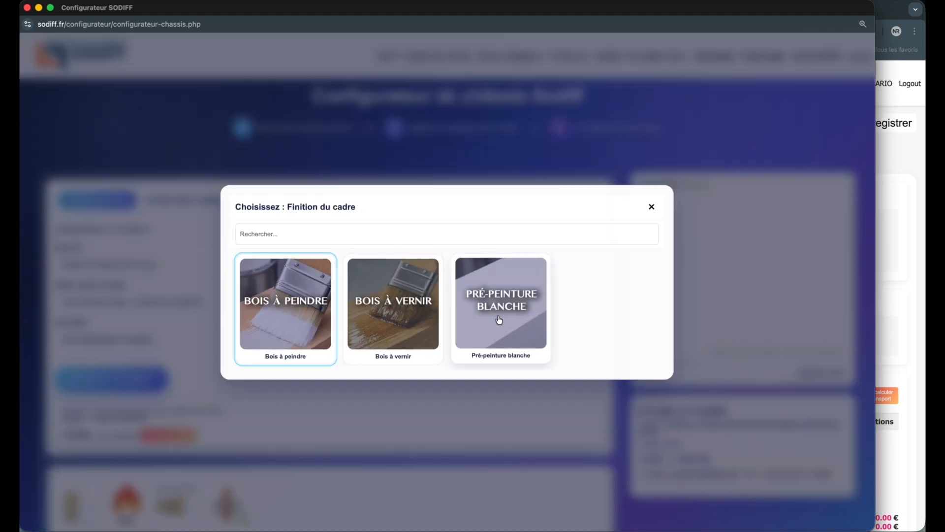
left_click(463, 432)
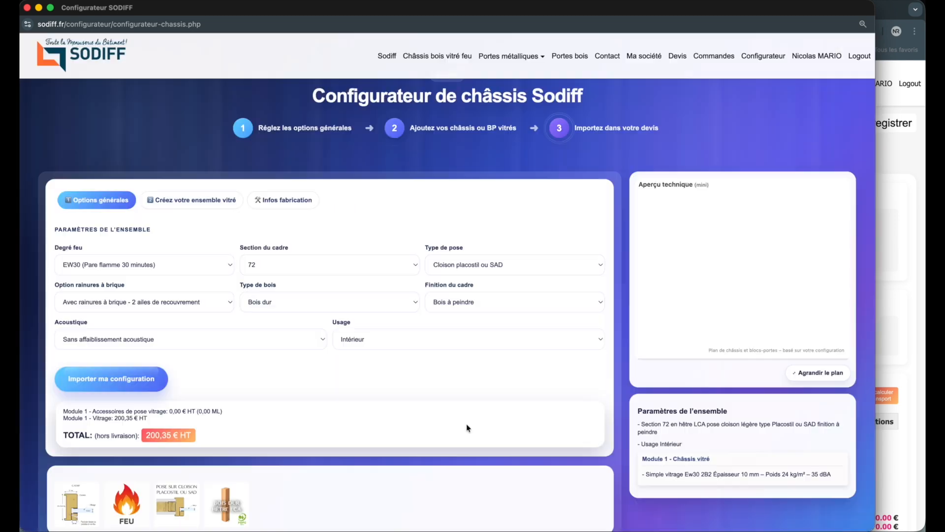
left_click(281, 339)
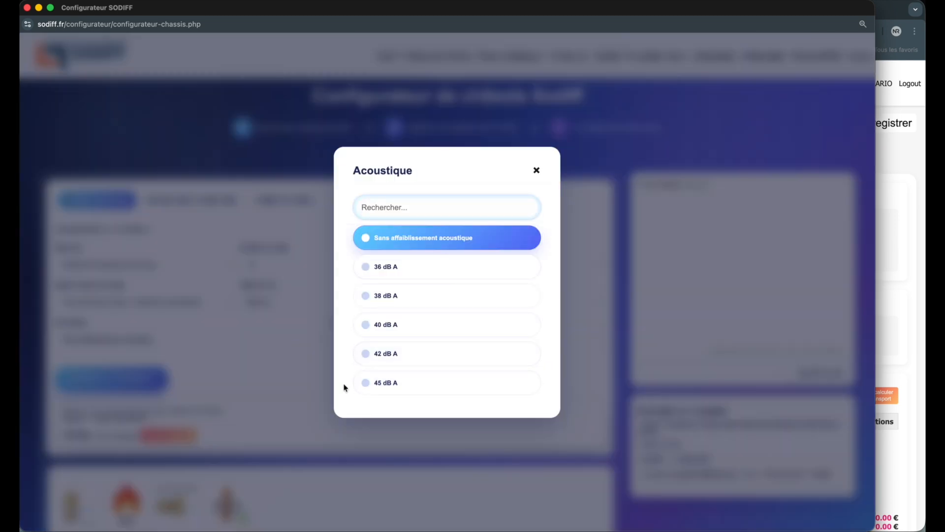
left_click(280, 381)
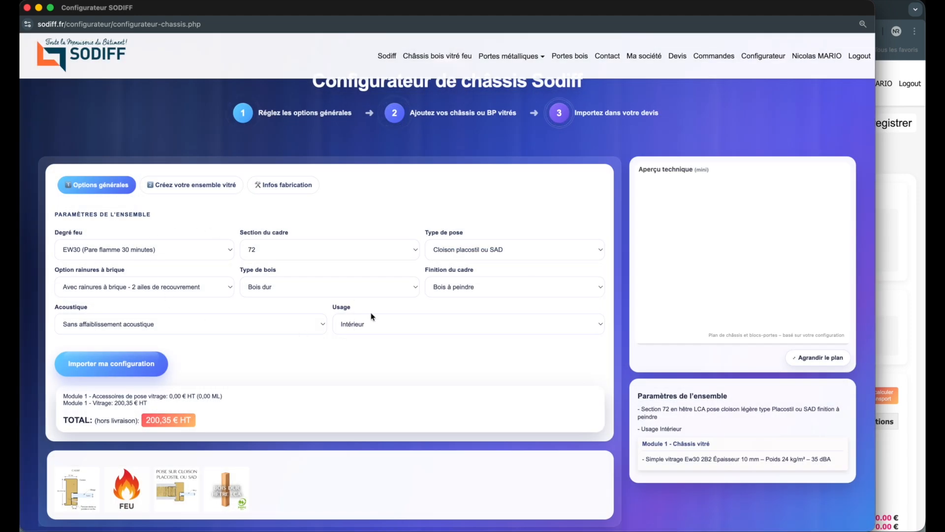
Step: Set the frame section (Section du cadre) to 118 in the general options
left_click(385, 250)
left_click(418, 346)
left_click(329, 244)
left_click(389, 384)
Step: Set the fire rating to EI30 (Coupe-feu 30 minutes) and the acoustic rating to 39 dB A
left_click(198, 251)
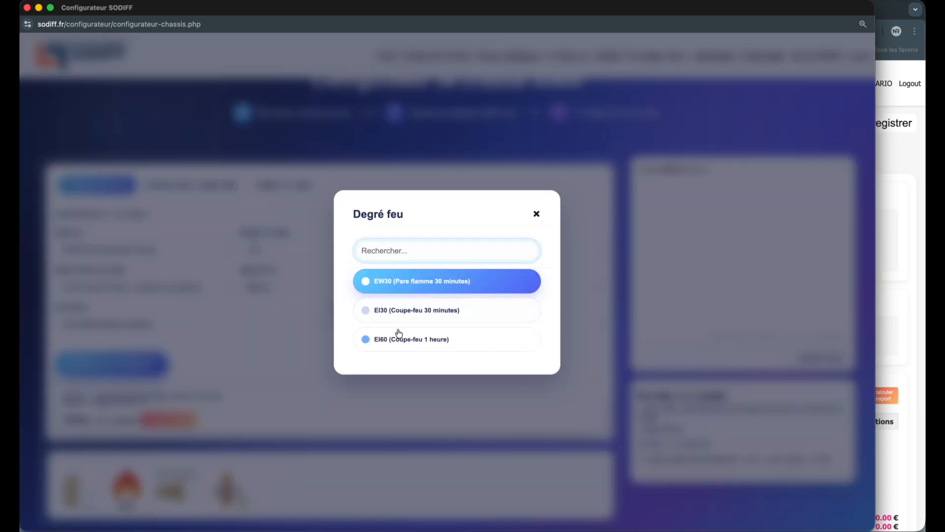
left_click(412, 314)
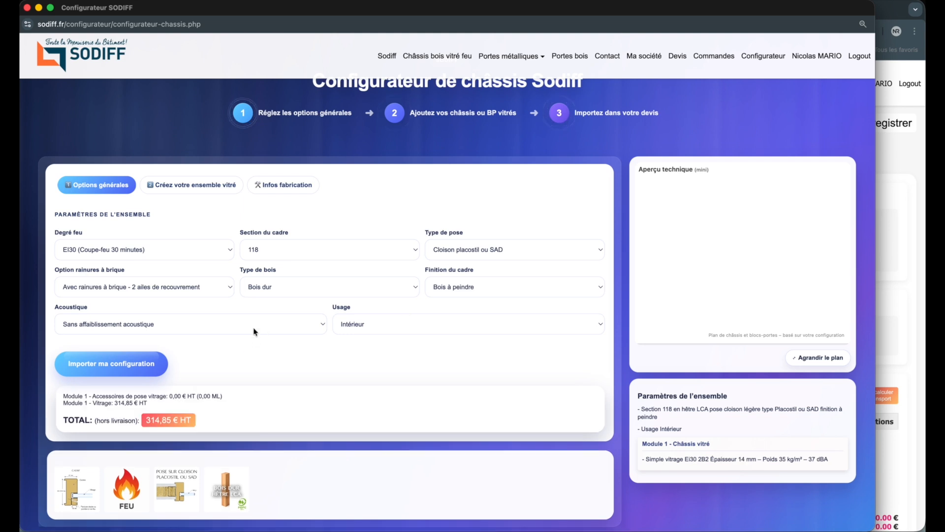
left_click(254, 330)
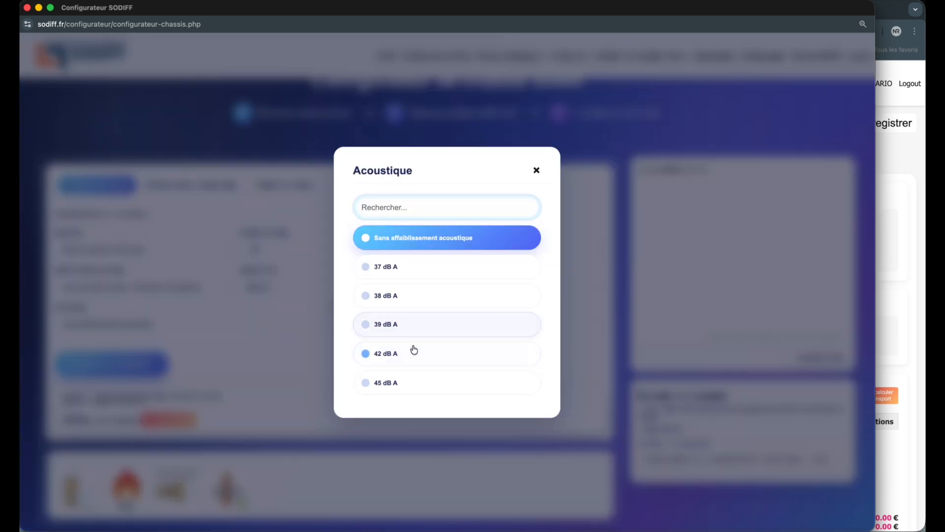
left_click(414, 329)
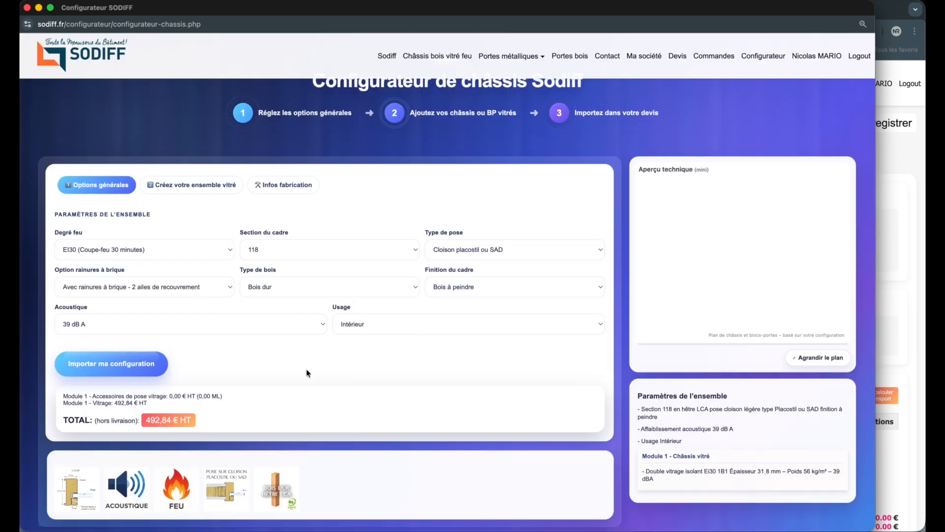
Step: In the glazed assembly settings, give Module 1 an overall width of 1010 mm and height of 2086 mm
left_click(217, 189)
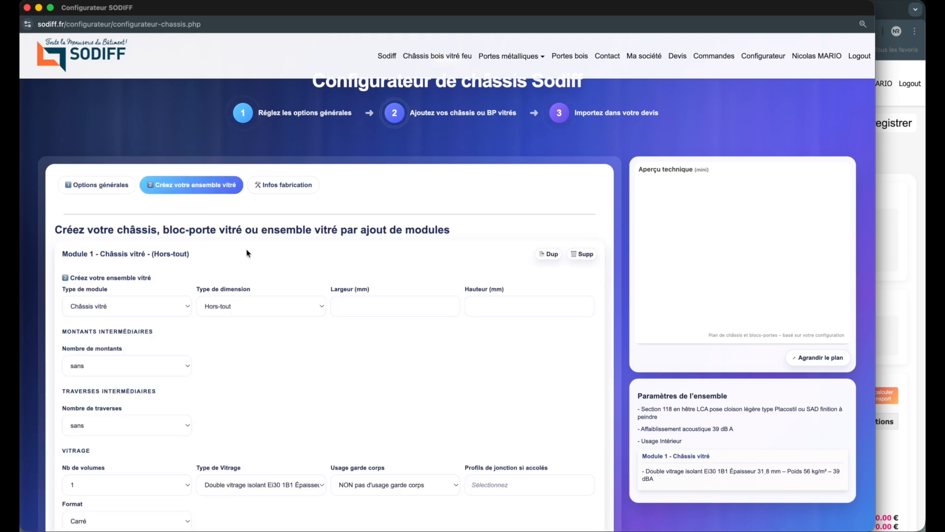
scroll(323, 251, "down", 1)
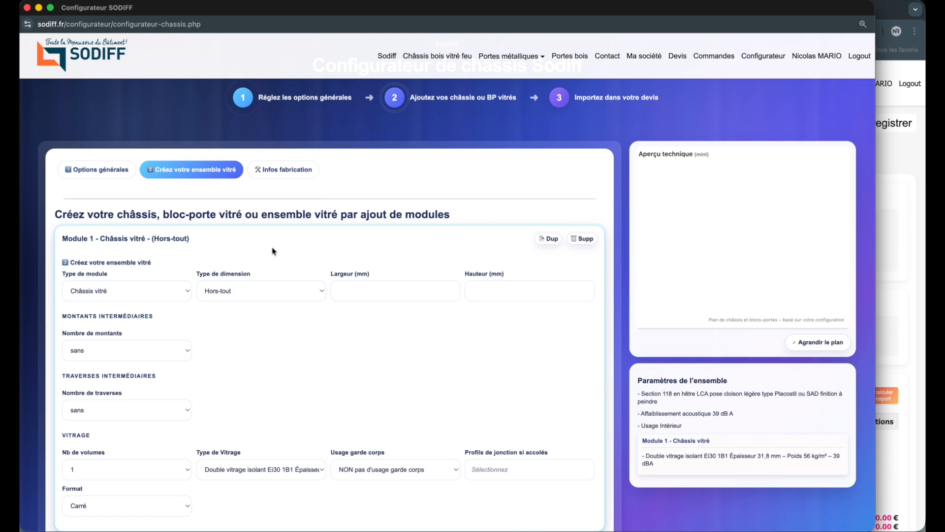
left_click(370, 286)
type("1010")
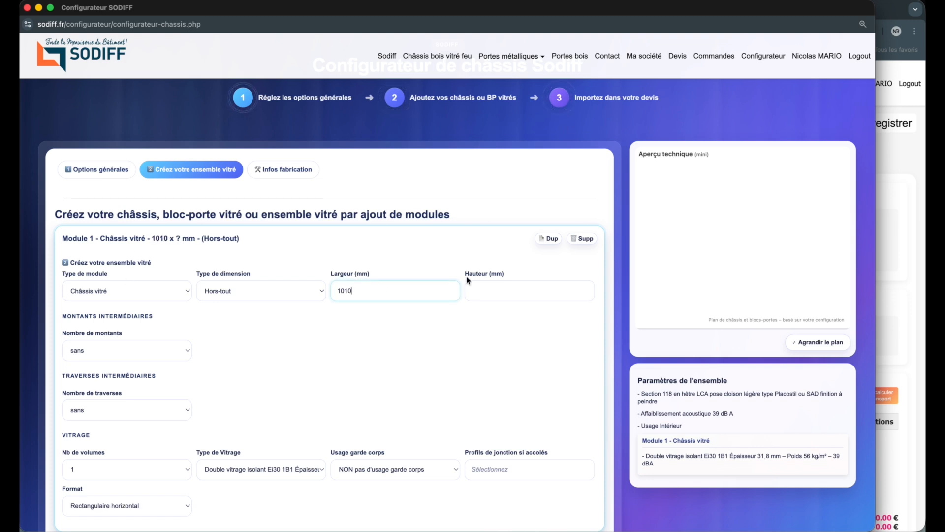
left_click(495, 290)
type("2")
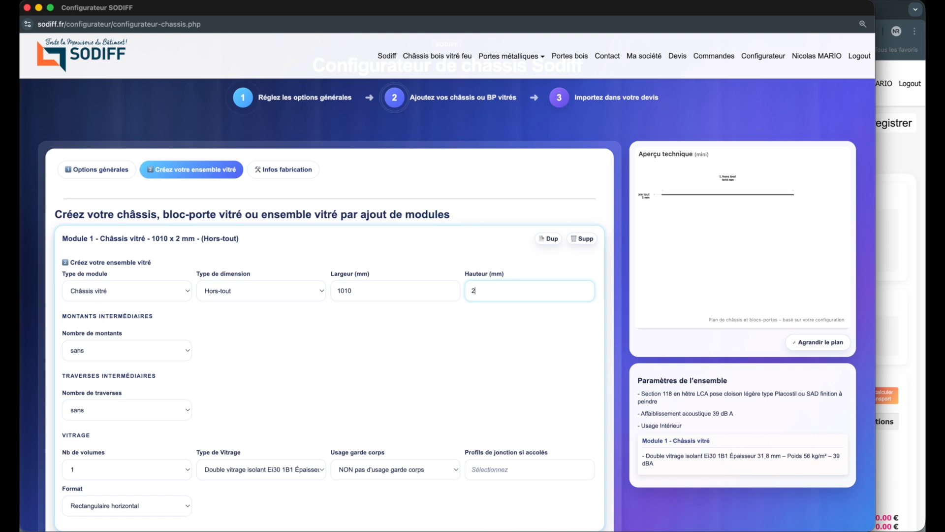
type("086")
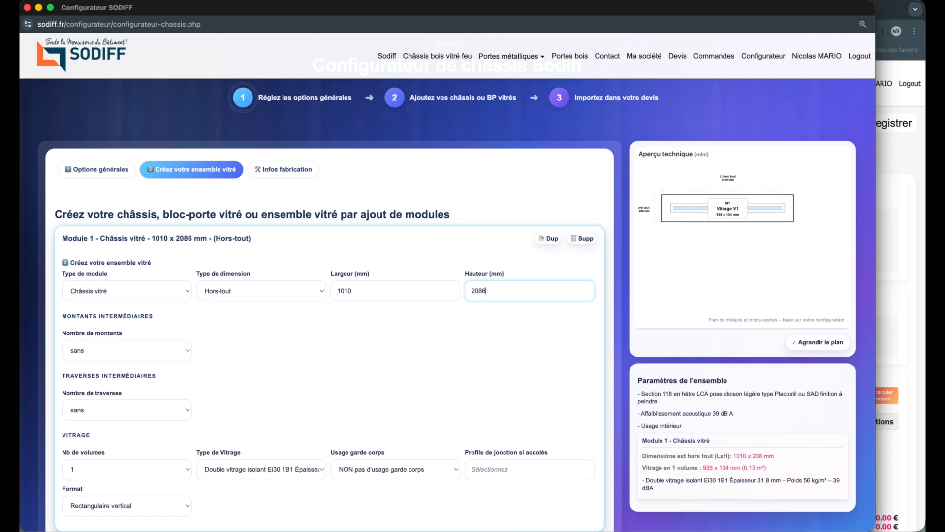
left_click(489, 337)
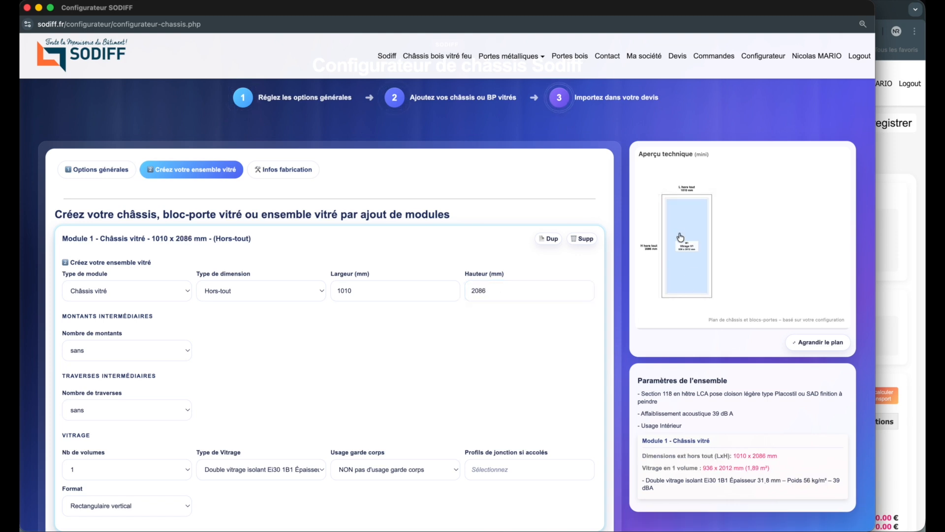
Step: Examine the enlarged technical plan of Module 1 and close it
left_click(818, 342)
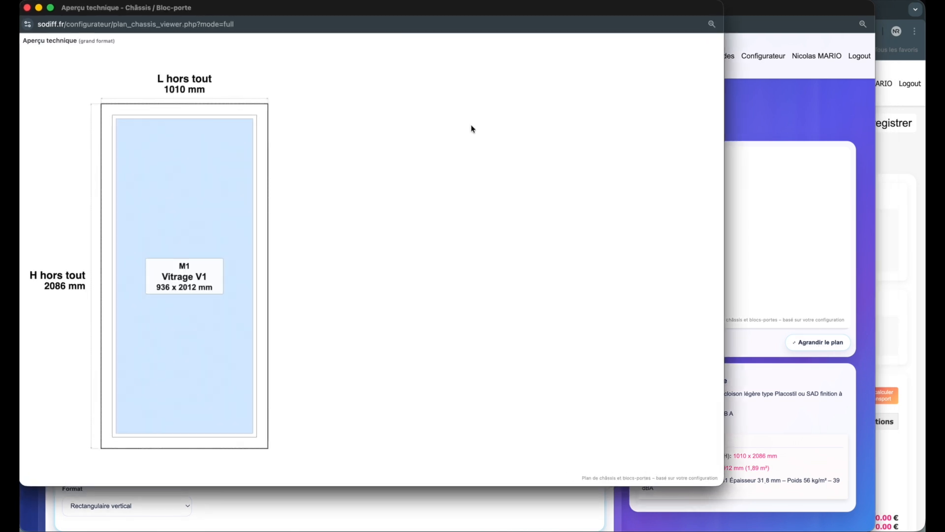
left_click_drag(253, 6, 444, 26)
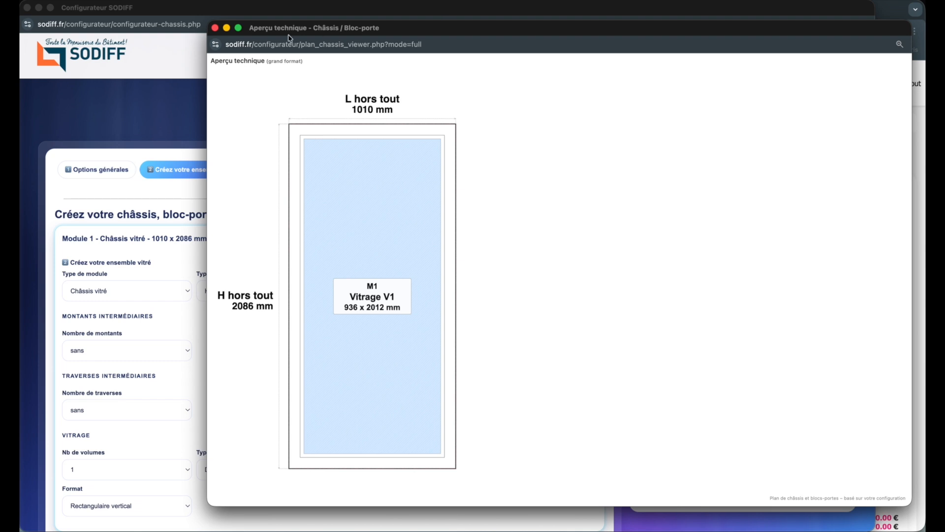
left_click(216, 30)
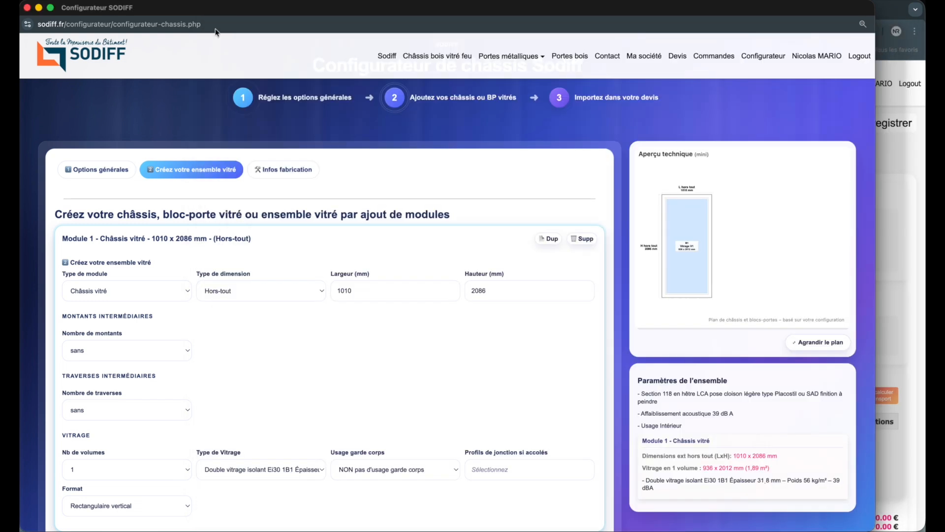
Step: Divide Module 1 with one intermediate crosspiece (traverse), leaving it without intermediate uprights (montants)
scroll(647, 244, "down", 2)
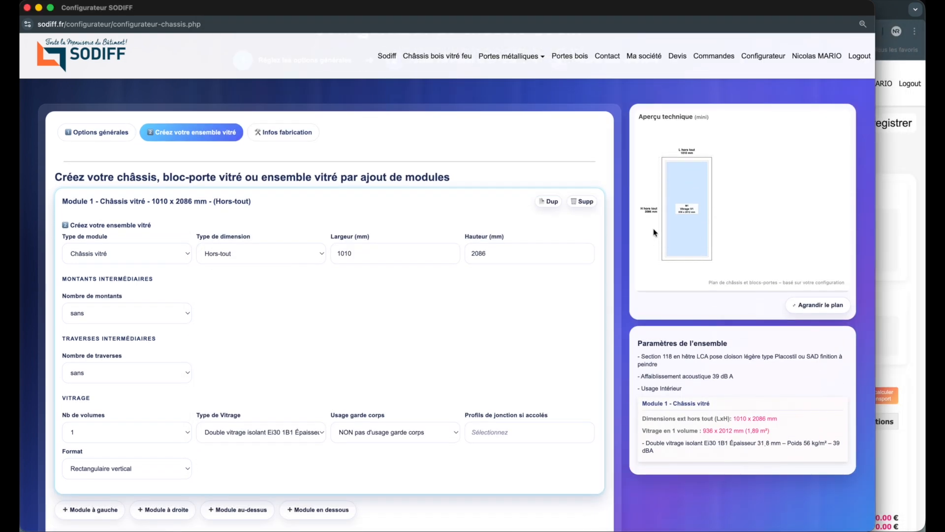
left_click(157, 310)
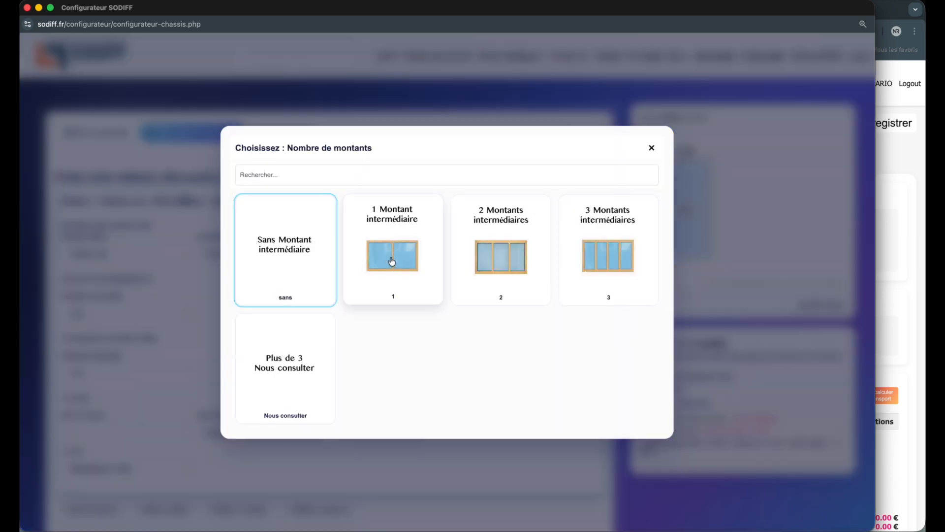
left_click(436, 441)
left_click(160, 377)
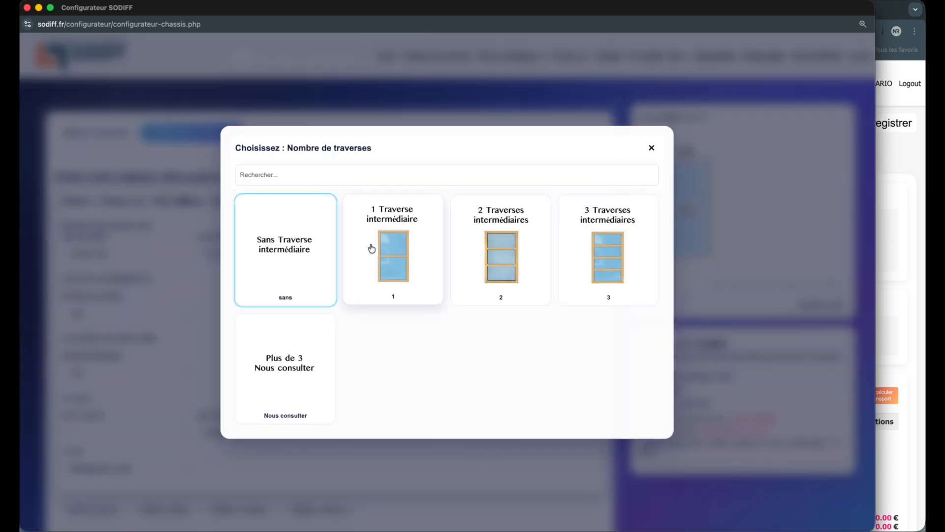
left_click(393, 255)
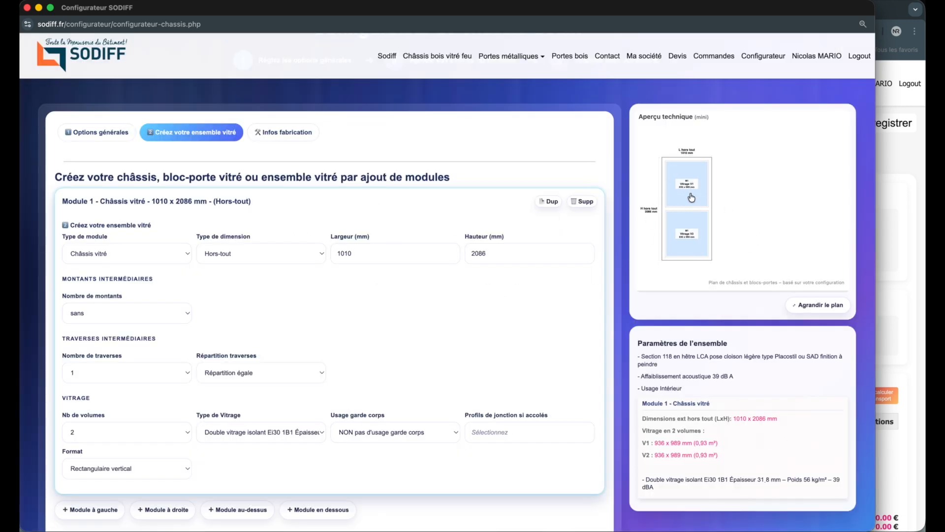
Step: Enable guardrail usage (OUI usage garde corps) for Module 1's glazing
scroll(499, 283, "down", 3)
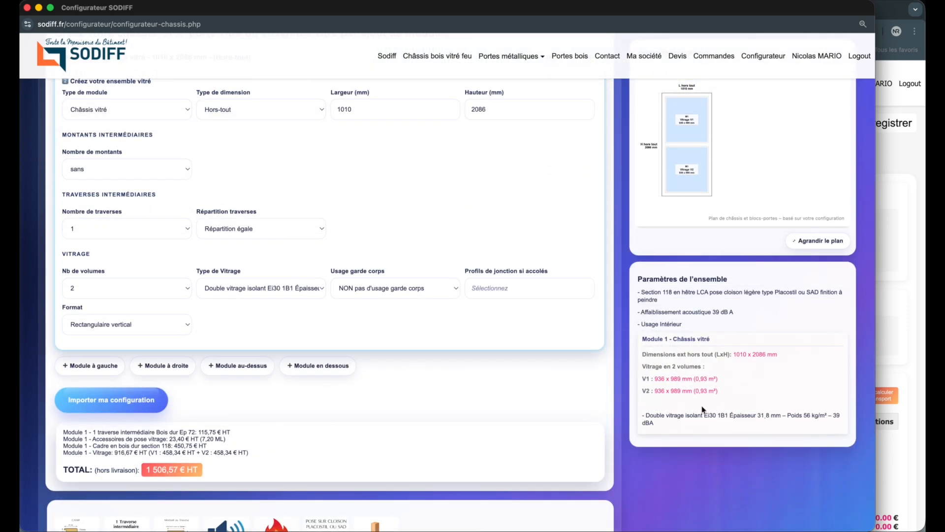
scroll(542, 375, "up", 1)
left_click(435, 353)
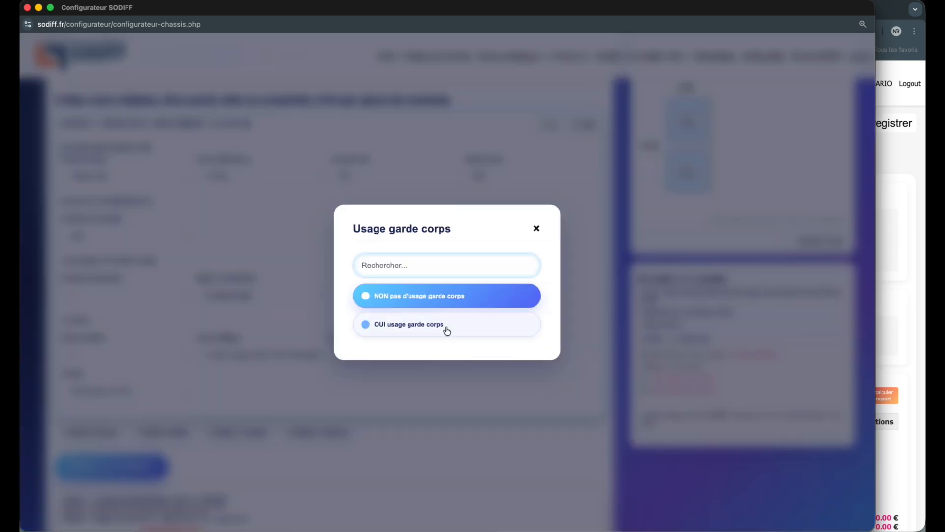
left_click(446, 329)
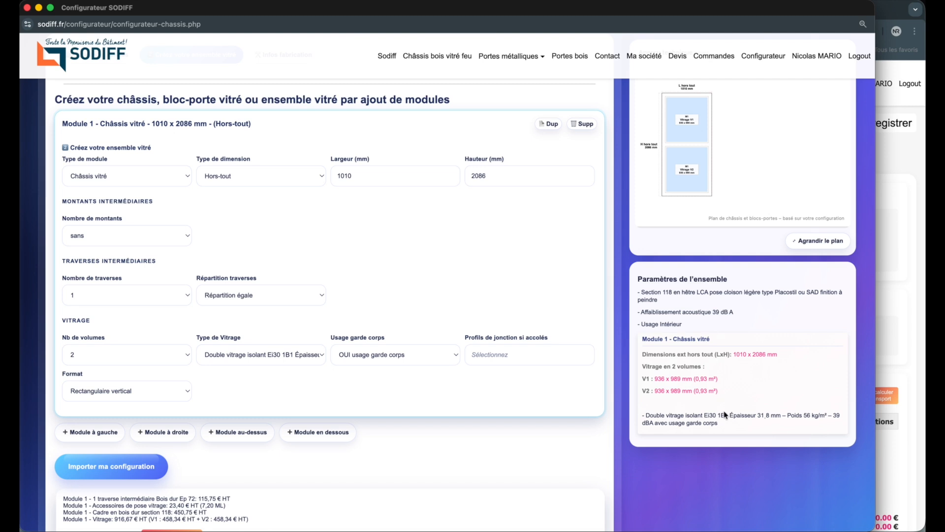
scroll(726, 412, "up", 1)
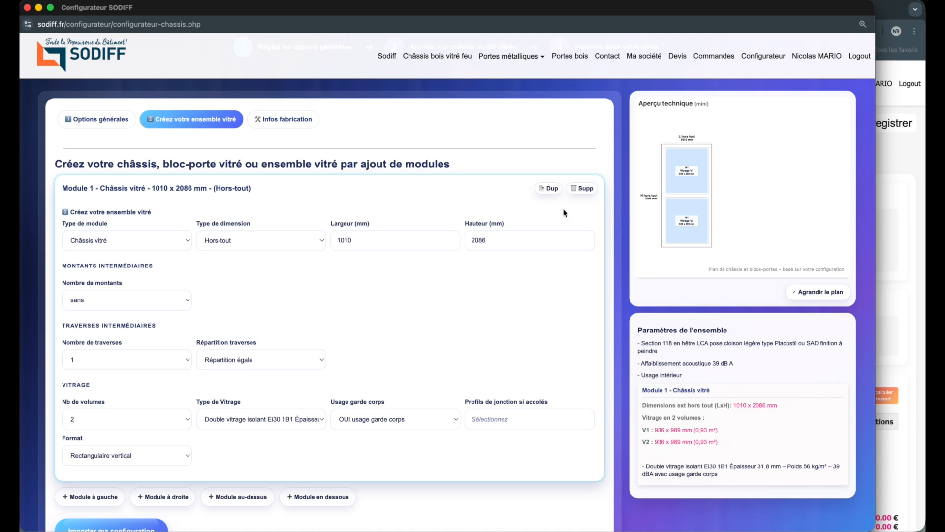
Step: Import the 1010 x 2086 mm glazed frame configuration into the quote and check its quote line
scroll(565, 213, "down", 3)
left_click(144, 377)
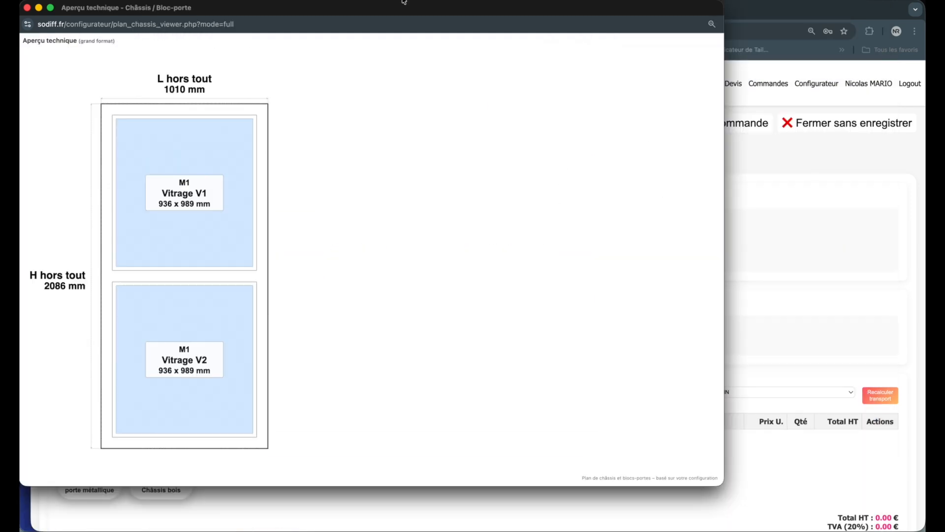
scroll(583, 372, "down", 2)
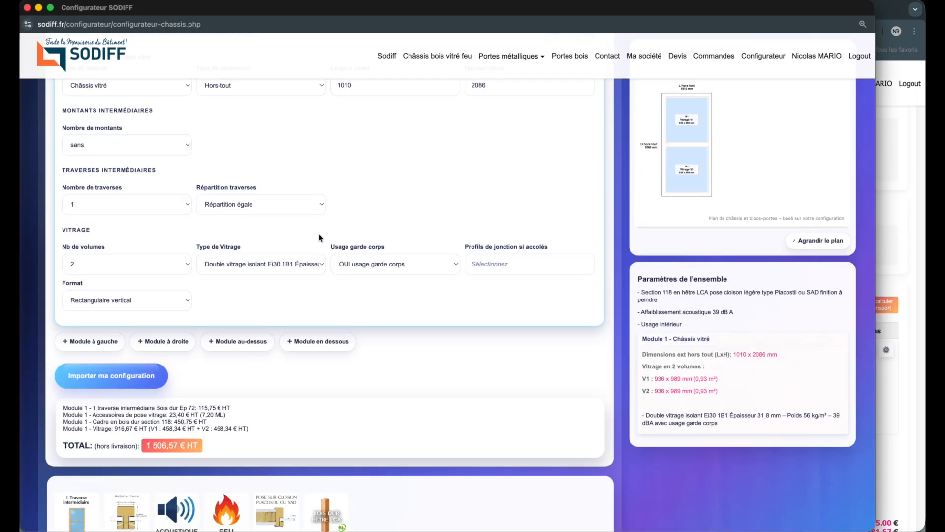
left_click(899, 206)
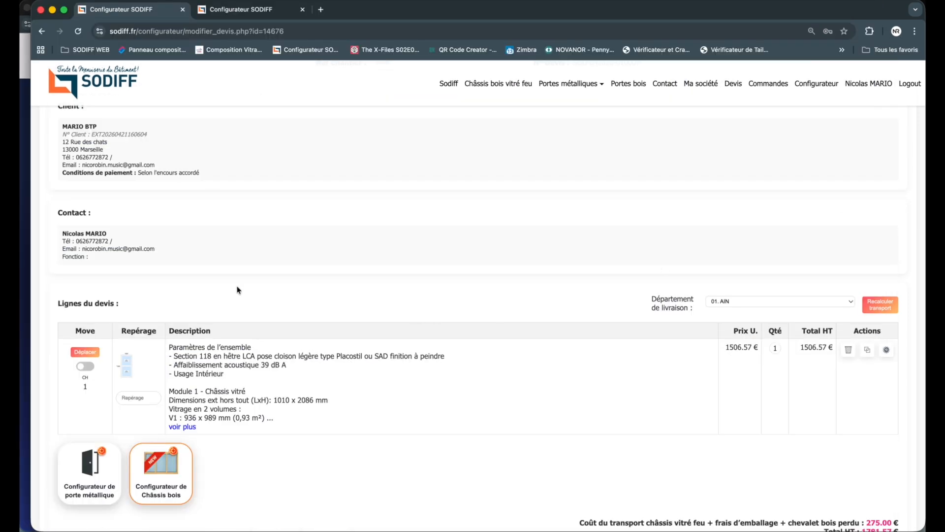
Step: Return to the frame configurator and set Module 1's height to 1500 mm
left_click(26, 269)
scroll(376, 329, "up", 5)
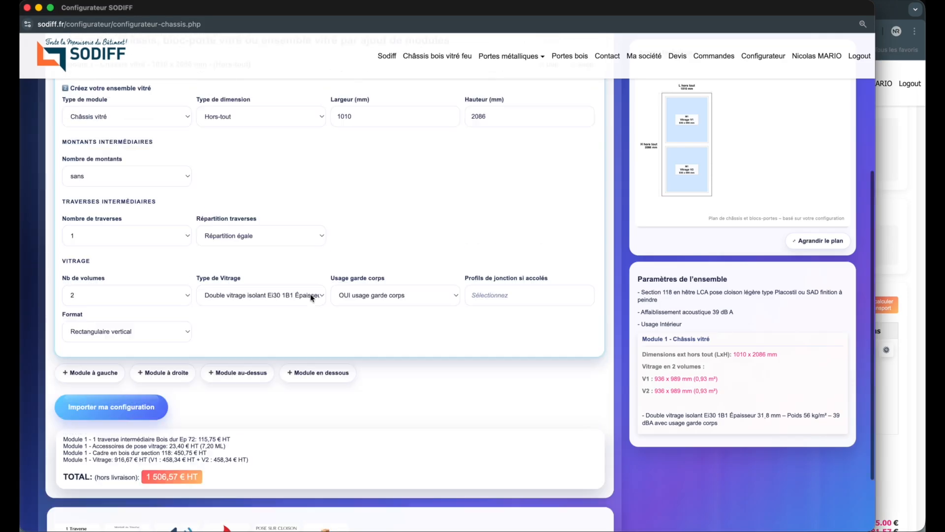
scroll(376, 329, "down", 2)
double_click(357, 284)
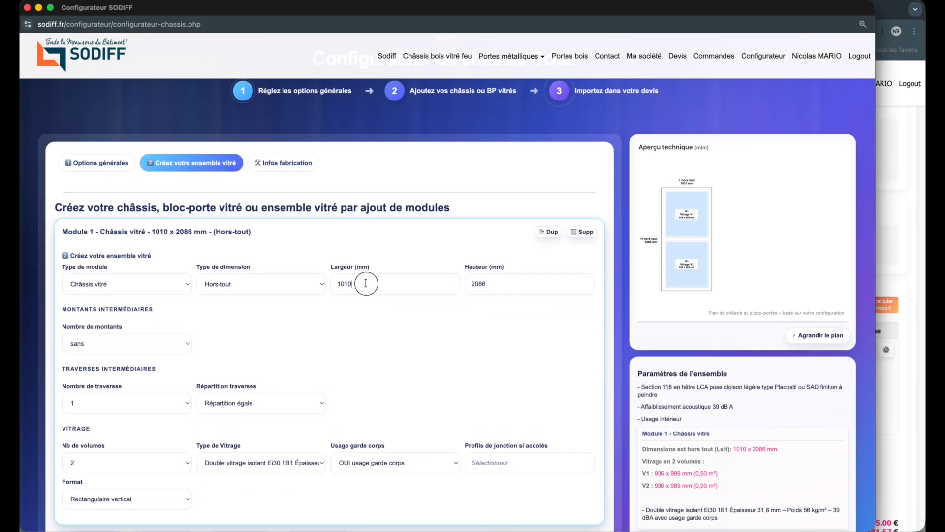
double_click(500, 287)
type("1500")
left_click(408, 342)
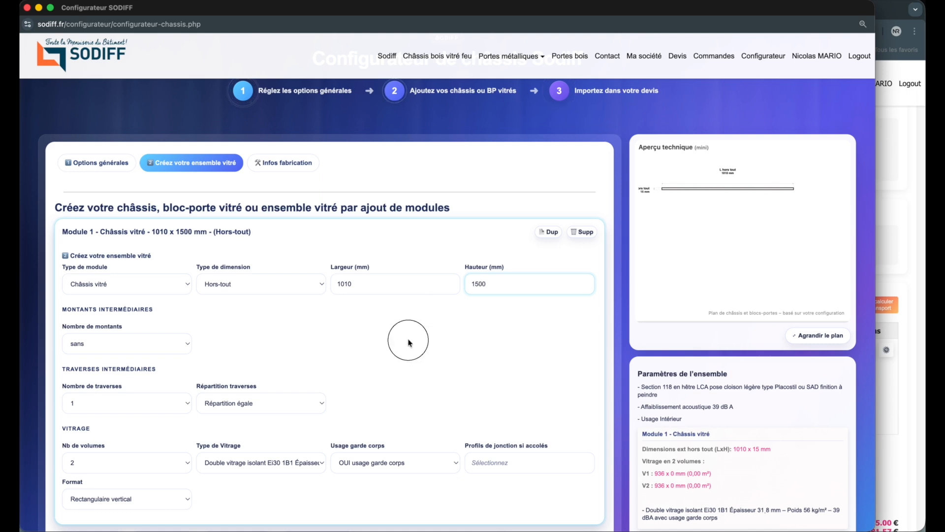
Step: Remove the intermediate crosspiece from Module 1 by setting the number of traverses to sans
scroll(408, 342, "down", 10)
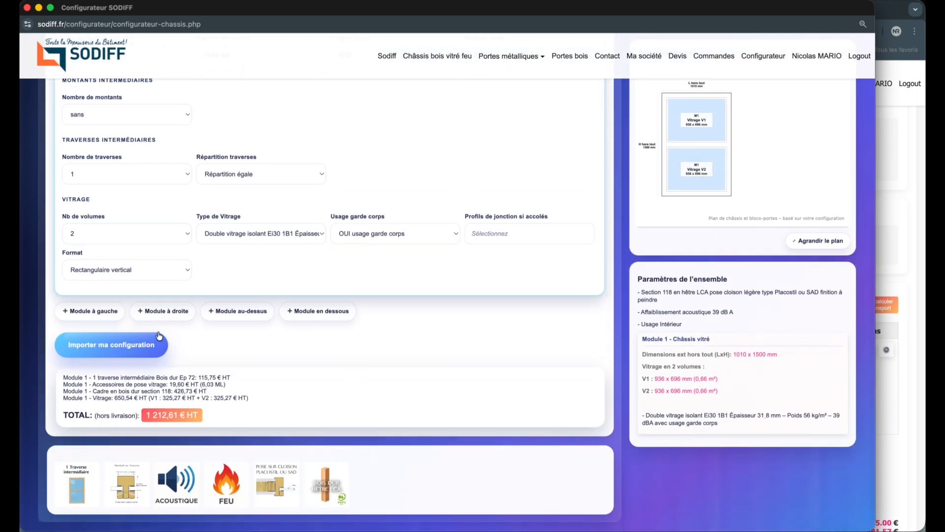
left_click(153, 174)
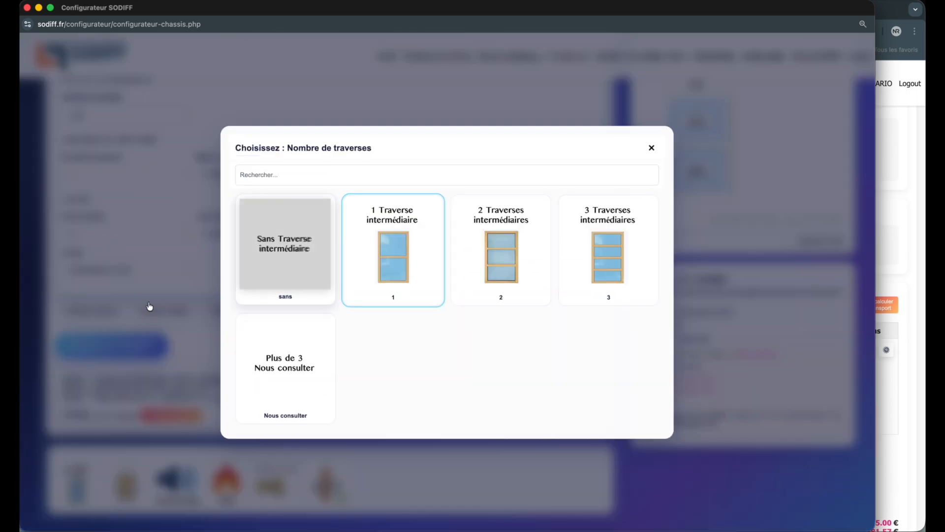
left_click(285, 254)
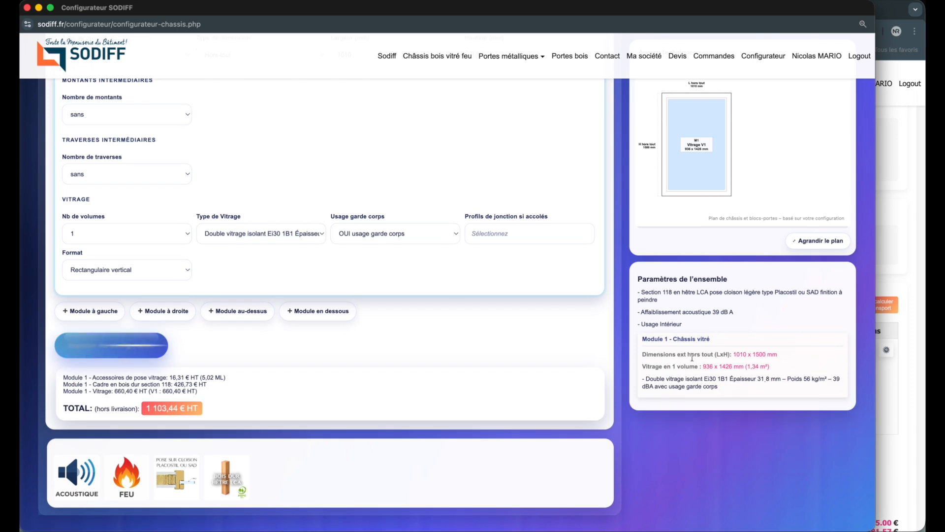
Step: Import the 1010 x 1500 mm frame into the quote and check the quote lines
left_click(903, 411)
scroll(580, 393, "down", 1)
key("super+grave")
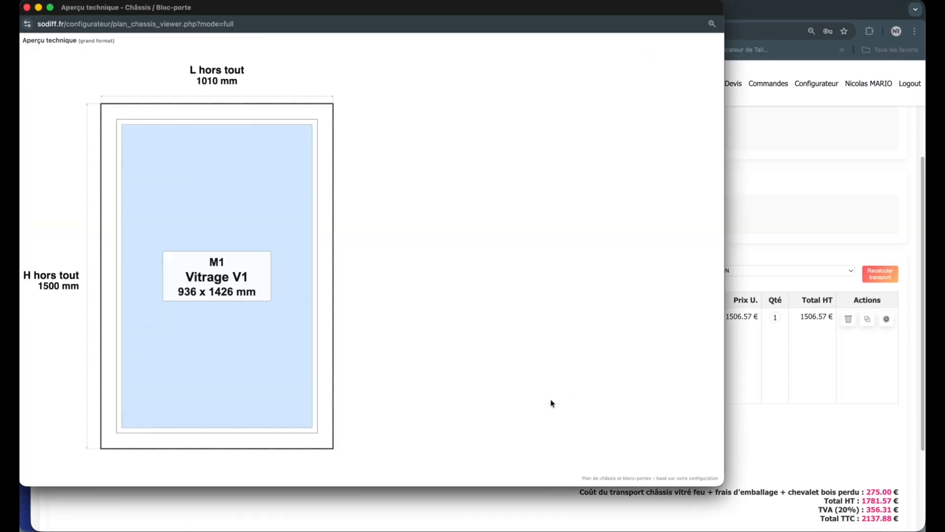
left_click(743, 324)
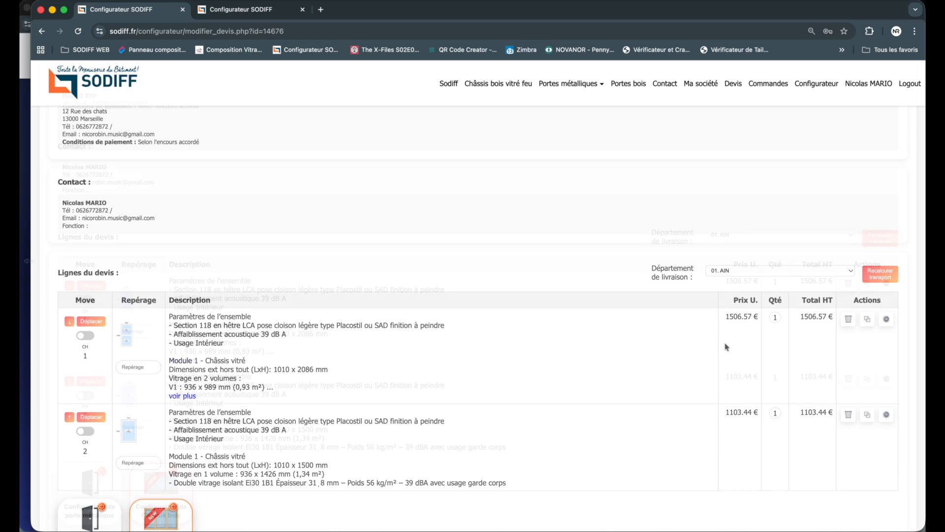
Step: Go back to the frame configurator and set Module 1's height to 2086 mm
left_click(25, 263)
scroll(333, 310, "up", 3)
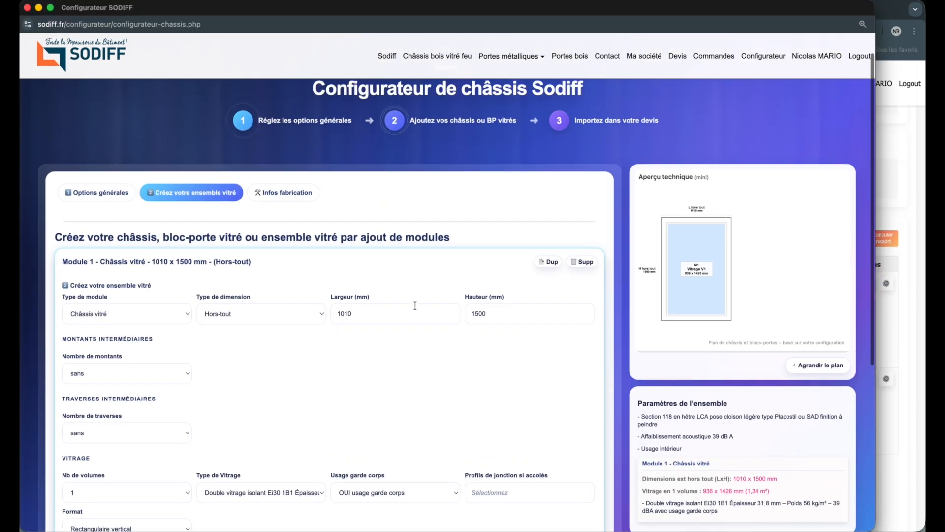
left_click(506, 319)
scroll(421, 322, "down", 1)
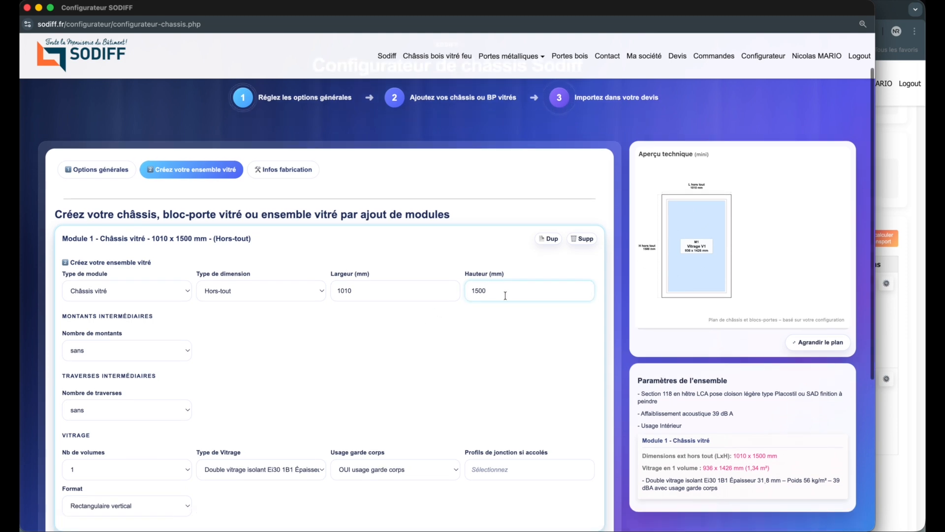
double_click(522, 295)
type("1")
type("208")
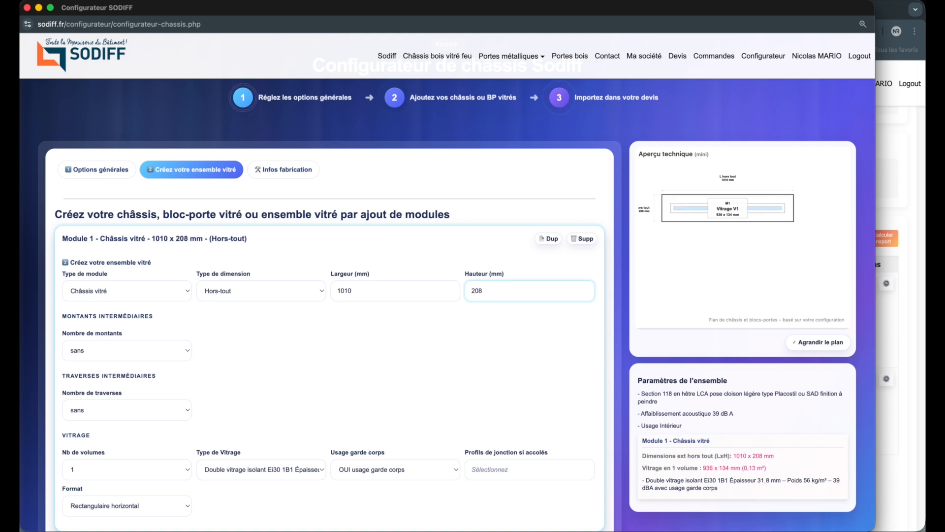
left_click(380, 347)
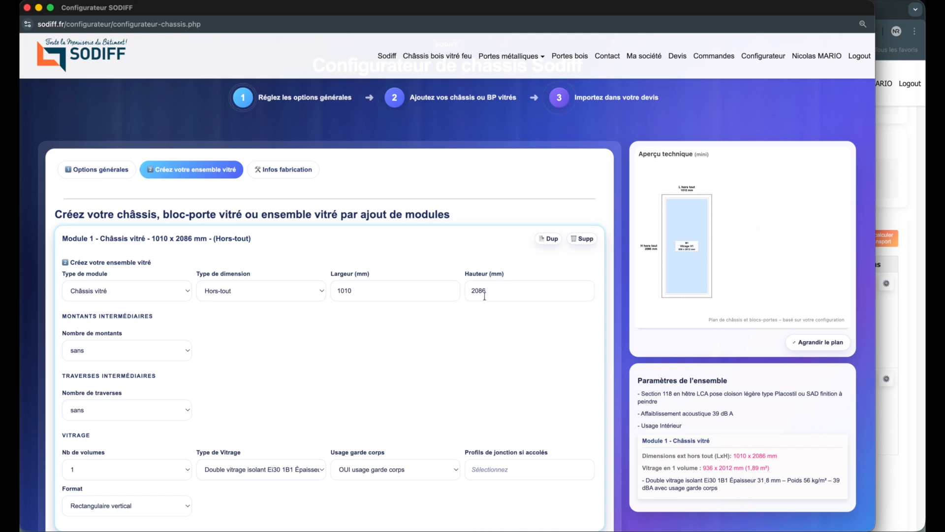
Step: Duplicate Module 1 on its right side (À droite) and dismiss the junction profile advice
scroll(485, 296, "down", 1)
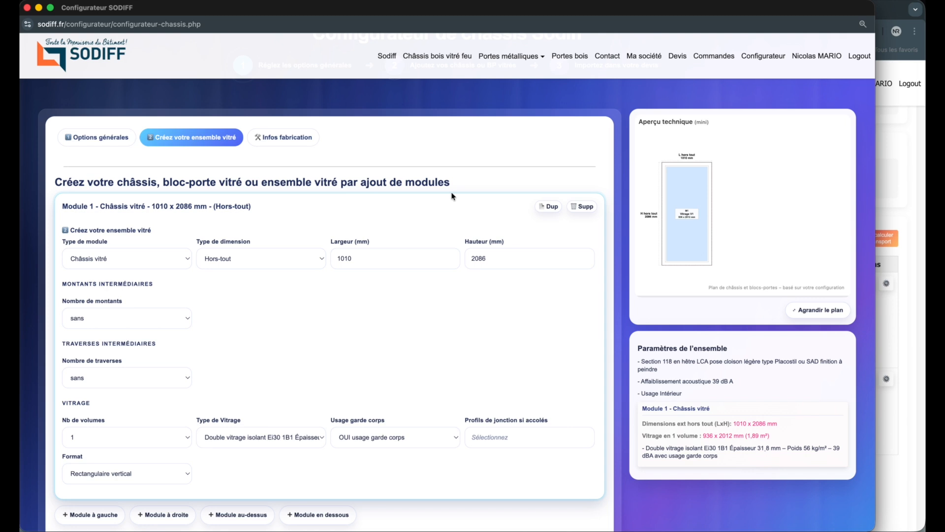
scroll(452, 196, "down", 1)
scroll(452, 196, "down", 2)
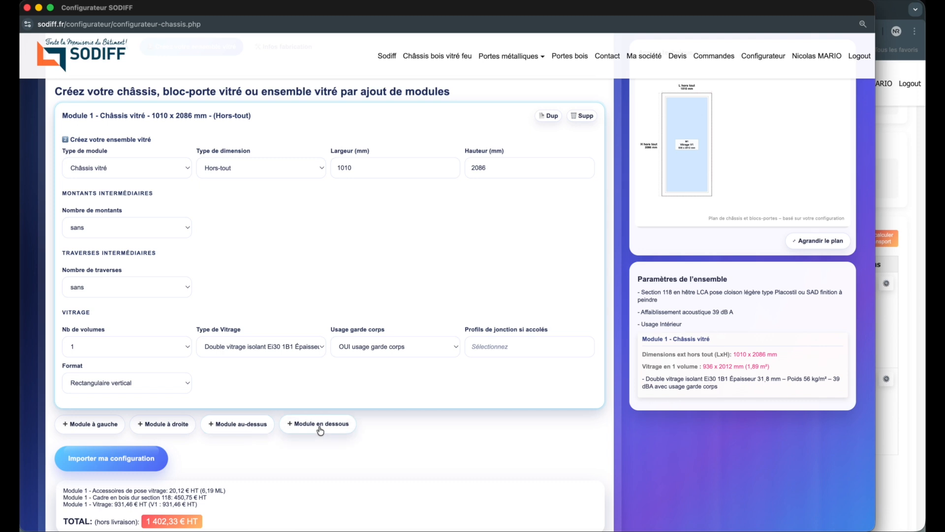
scroll(354, 413, "up", 3)
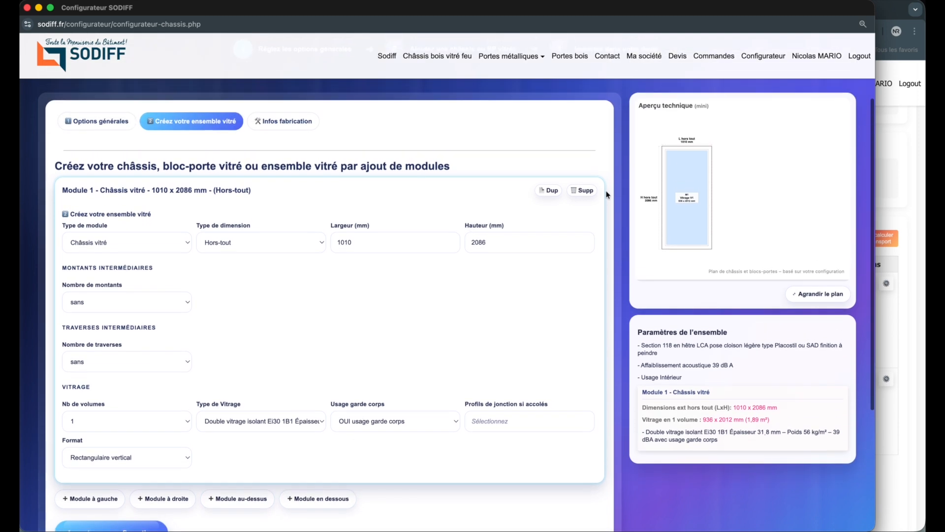
left_click(552, 192)
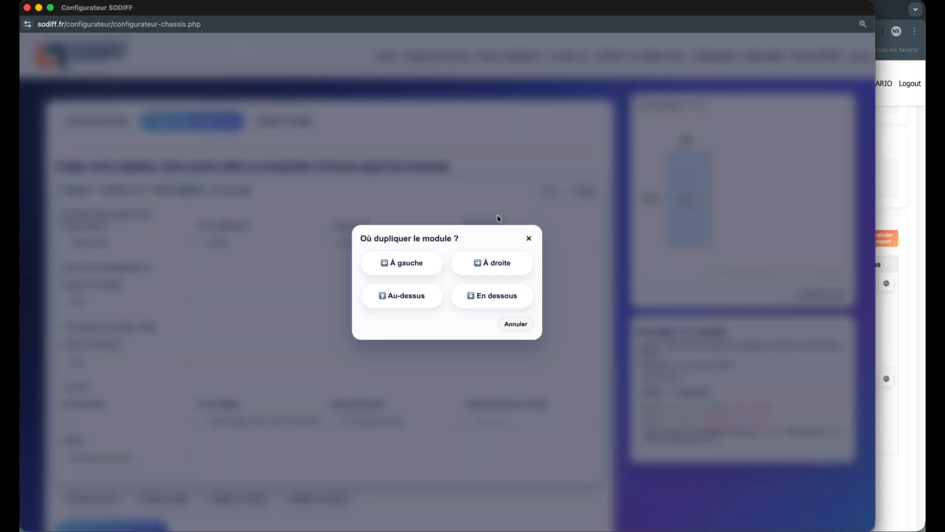
left_click(477, 263)
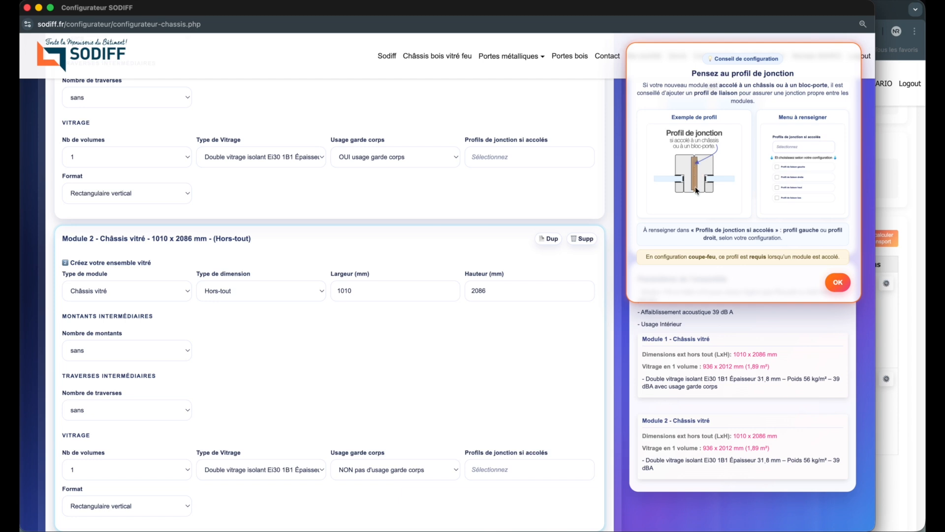
left_click(838, 282)
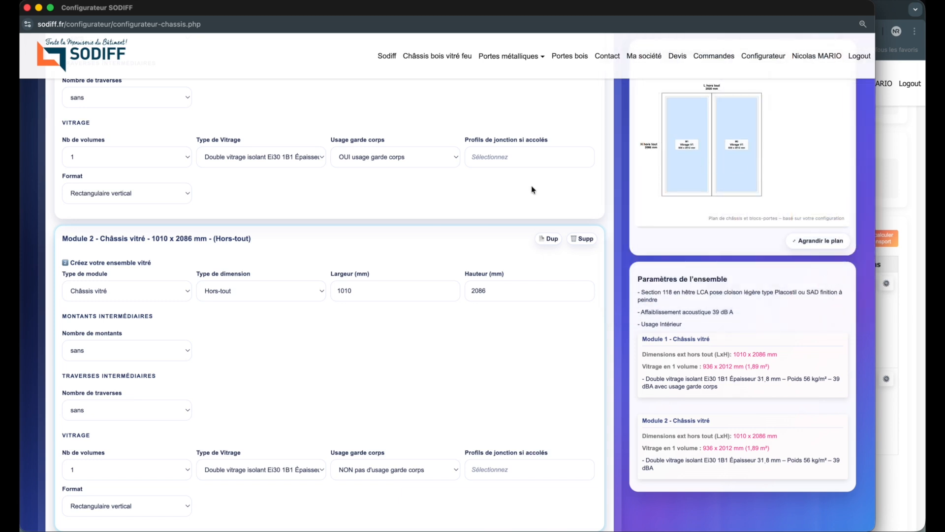
Step: Add a right-hand junction profile (Profil de liaison droite) to Module 1
left_click(527, 161)
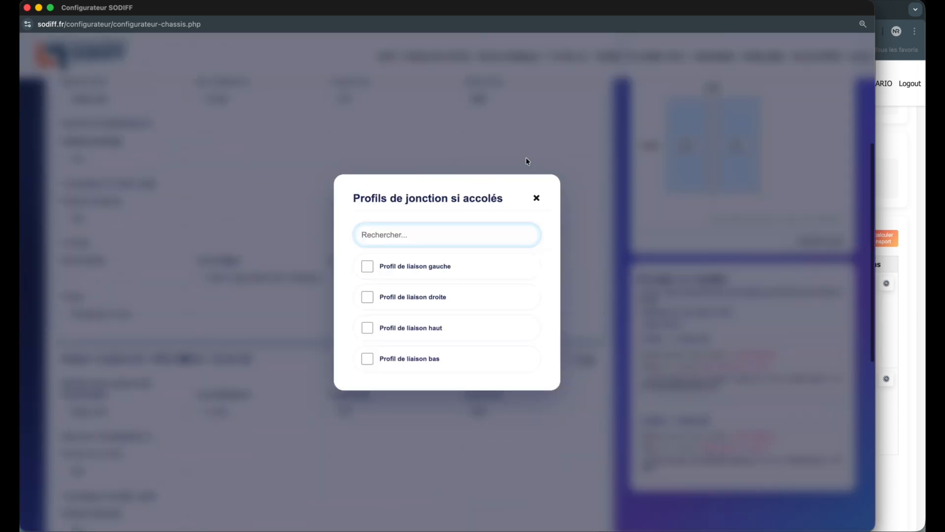
left_click(370, 297)
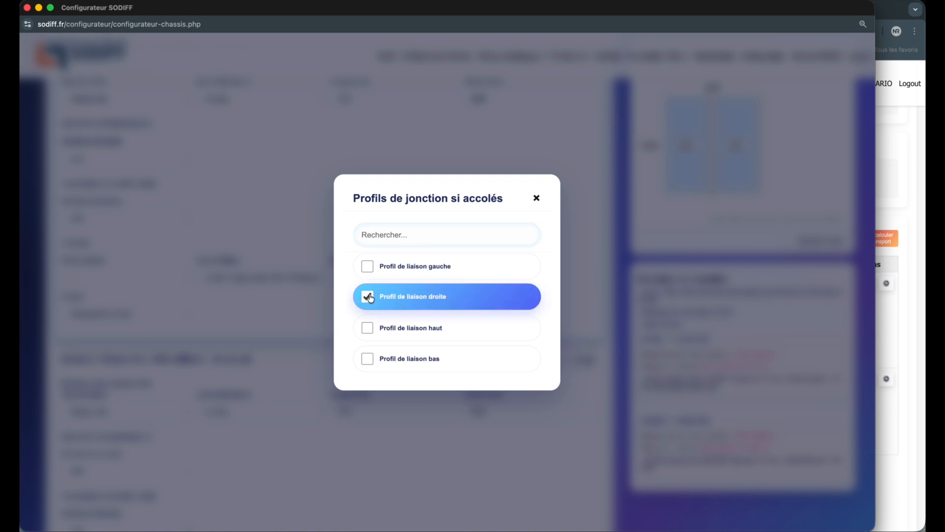
left_click(537, 199)
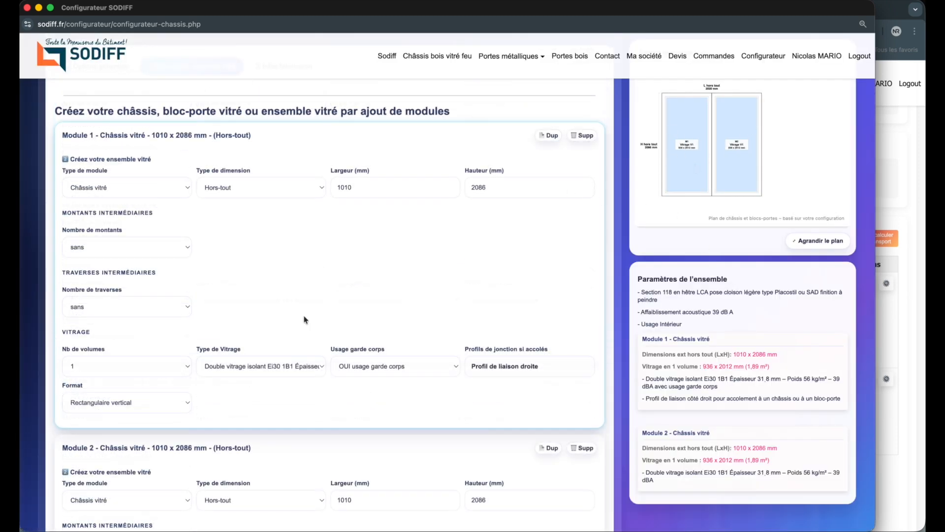
Step: Change Module 2's type to an unpriced solid door unit (Bloc-porte plein - non chiffré)
scroll(302, 318, "down", 3)
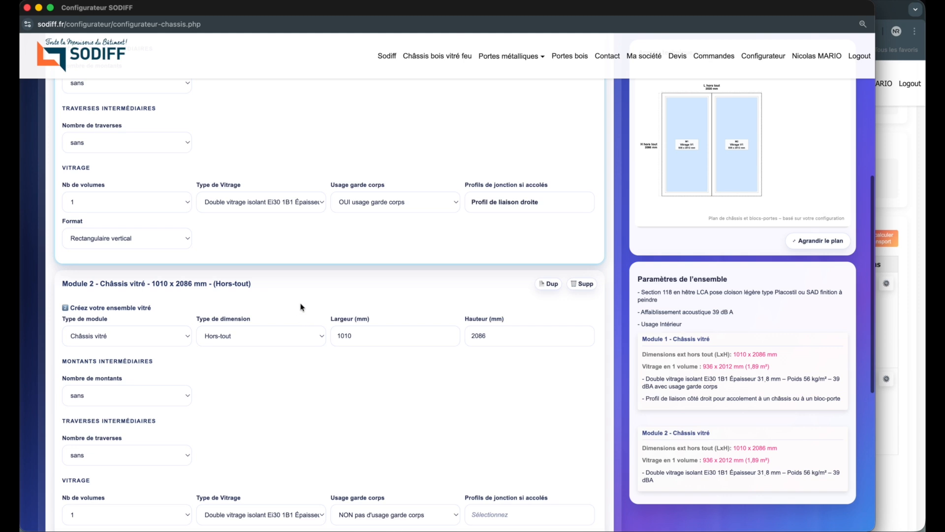
scroll(302, 307, "down", 2)
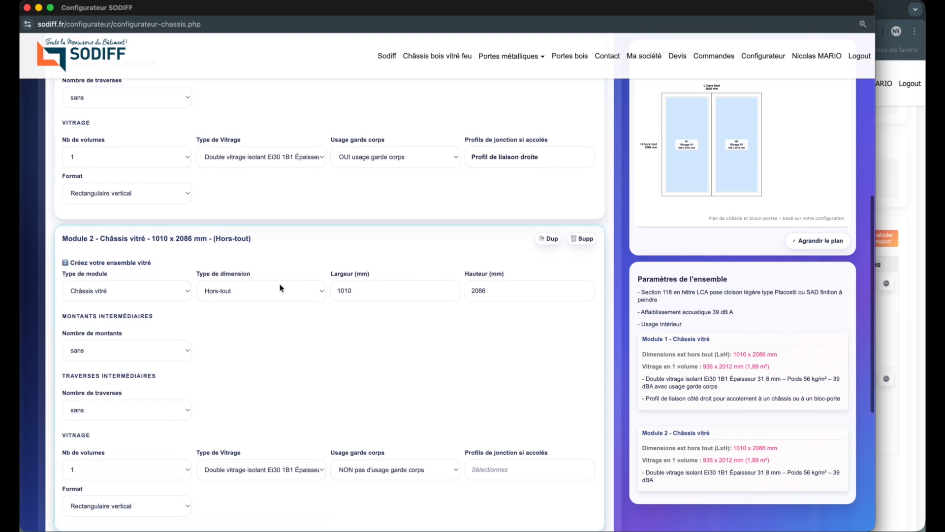
left_click(164, 297)
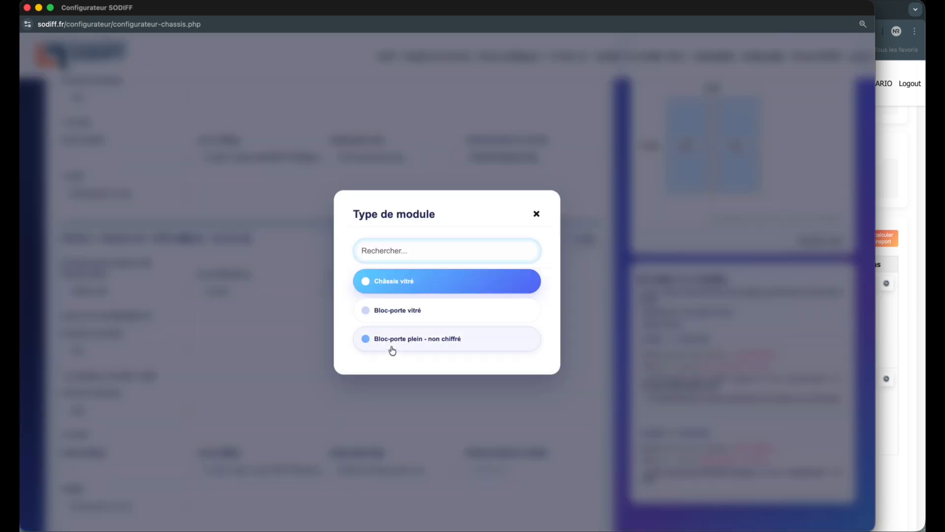
left_click(413, 340)
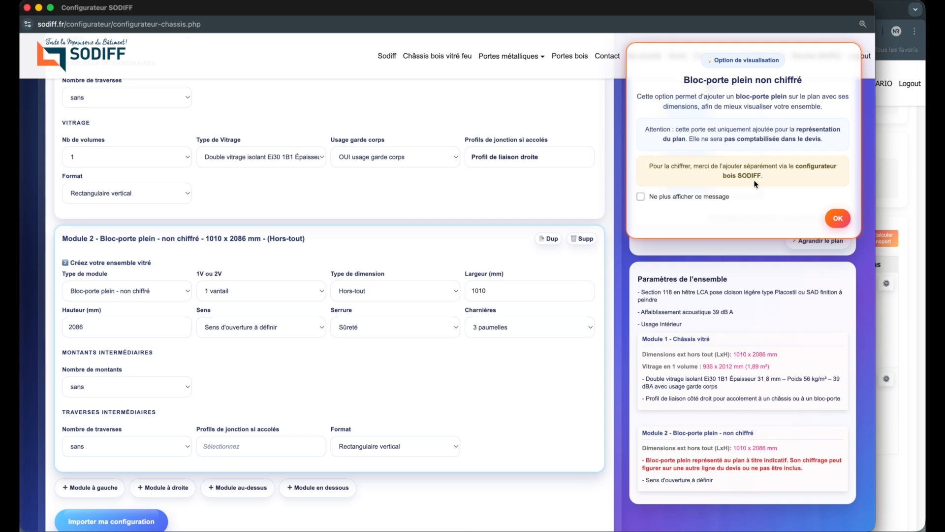
Step: Dismiss the unpriced door notice and inspect the enlarged technical plan of the two-module assembly, closing it when done
left_click(838, 218)
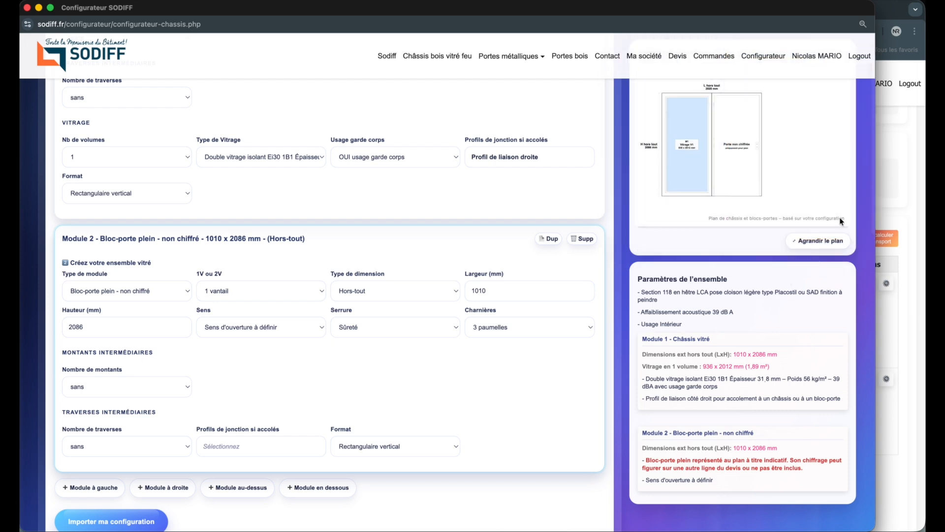
left_click_drag(646, 459, 804, 469)
left_click(523, 391)
scroll(709, 196, "up", 2)
left_click(818, 240)
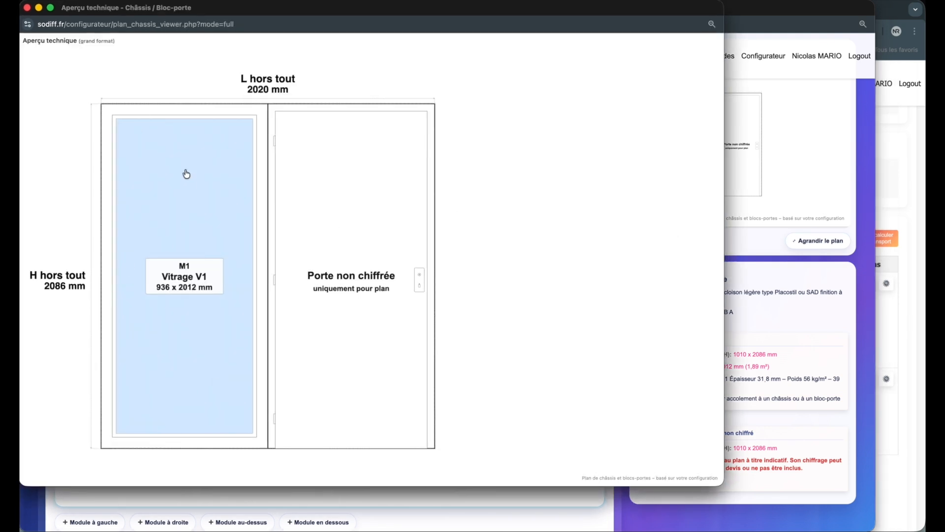
left_click(27, 8)
Step: Import the glazed frame and door assembly into the quote and check its new entry among the quote lines
scroll(283, 351, "down", 3)
scroll(284, 350, "down", 2)
left_click(126, 433)
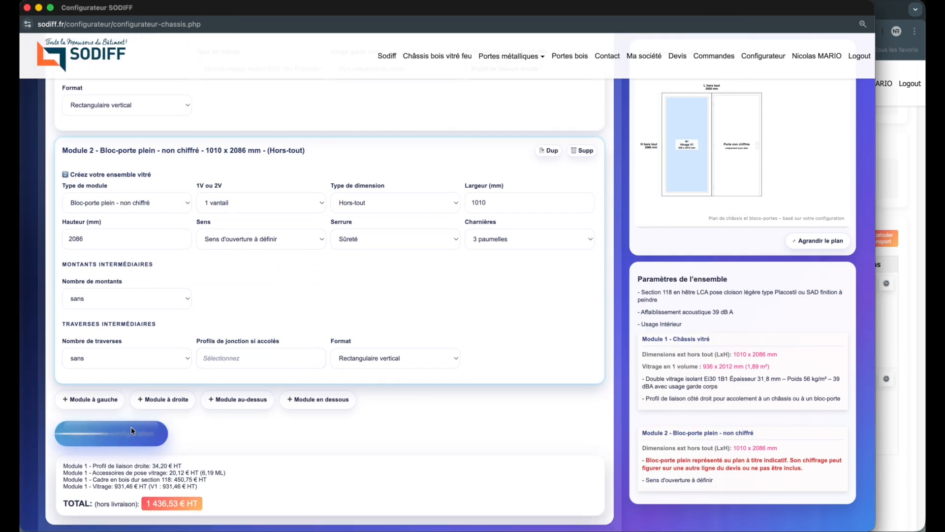
left_click(726, 169)
left_click(751, 212)
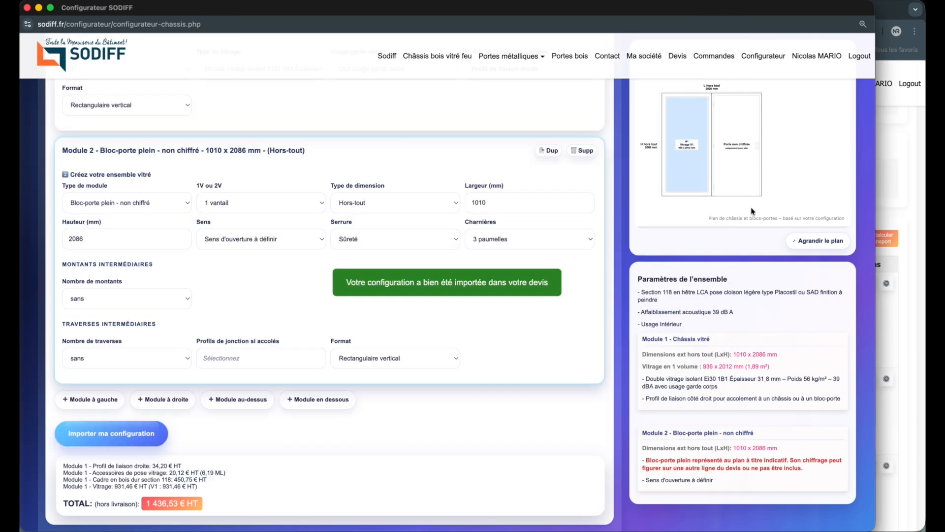
left_click(921, 344)
scroll(765, 353, "down", 3)
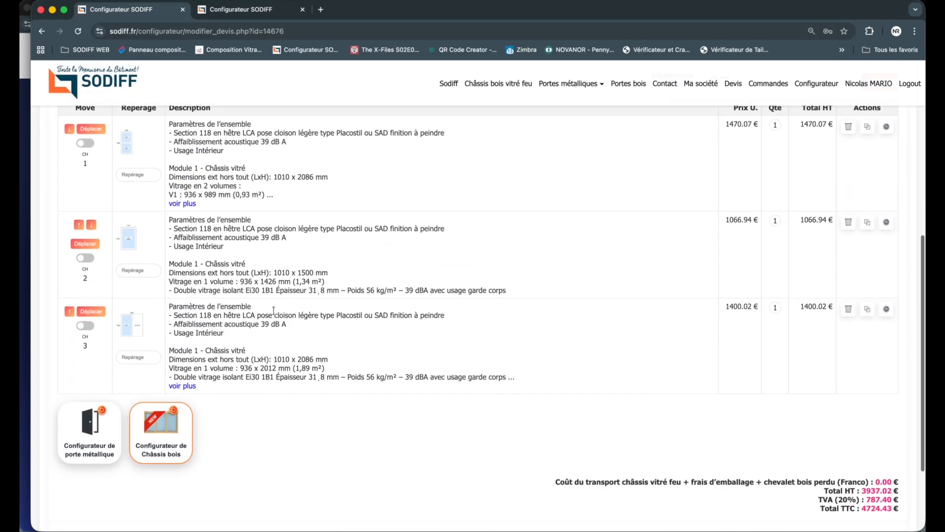
scroll(137, 329, "up", 2)
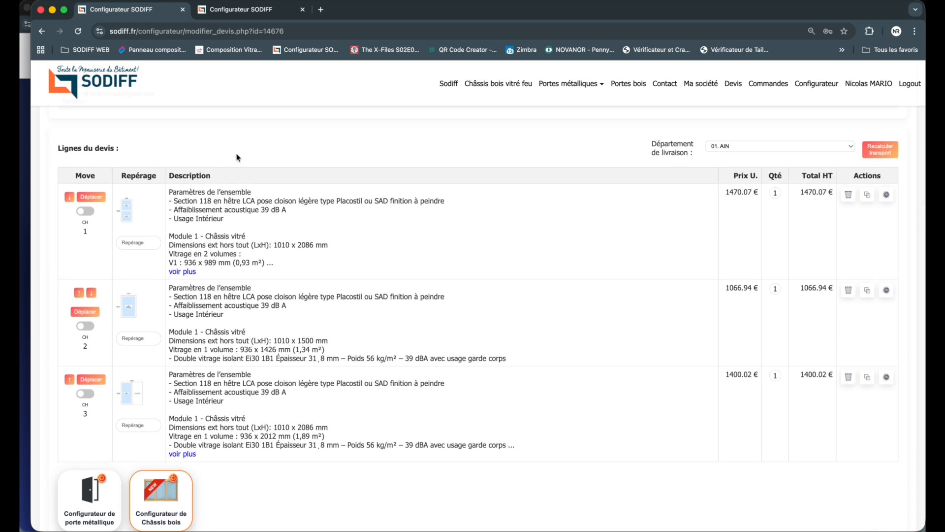
Step: Go back to the frame configurator and add a new module above Module 1
left_click(25, 145)
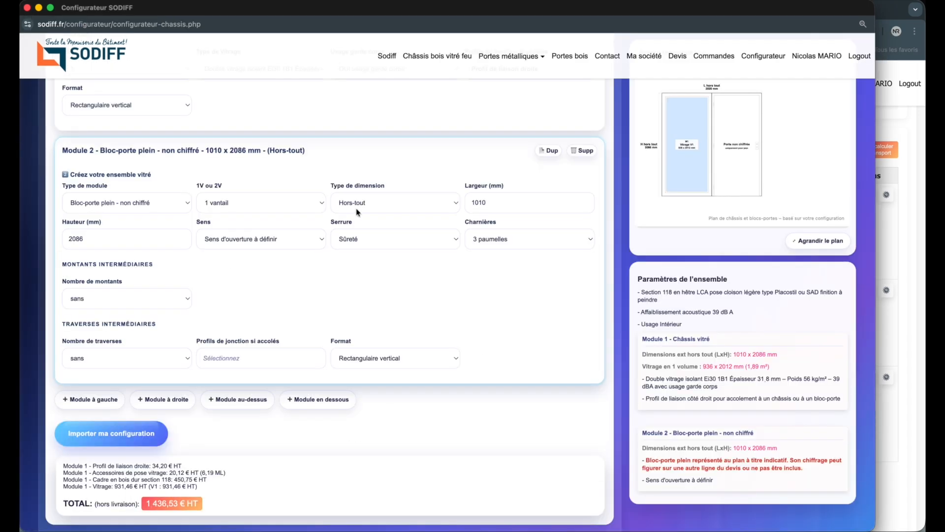
scroll(417, 243, "up", 1)
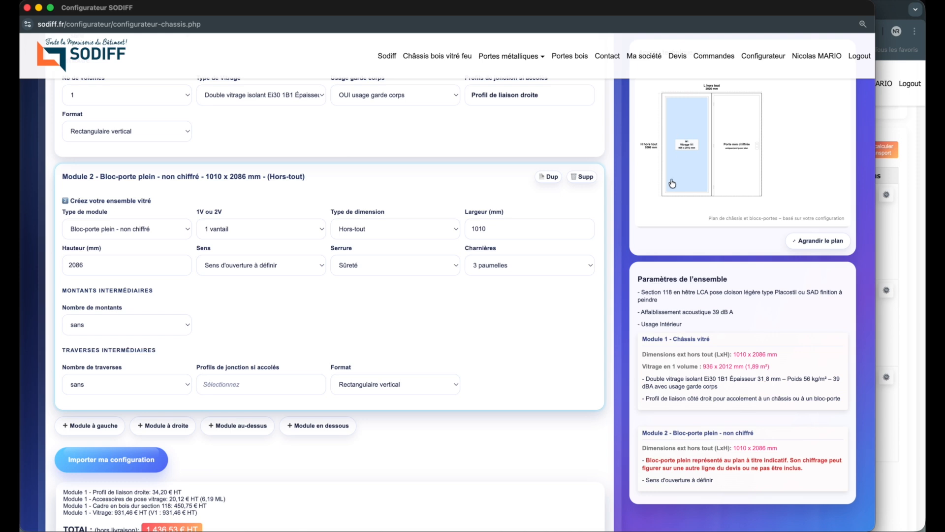
scroll(672, 184, "up", 5)
scroll(633, 226, "up", 6)
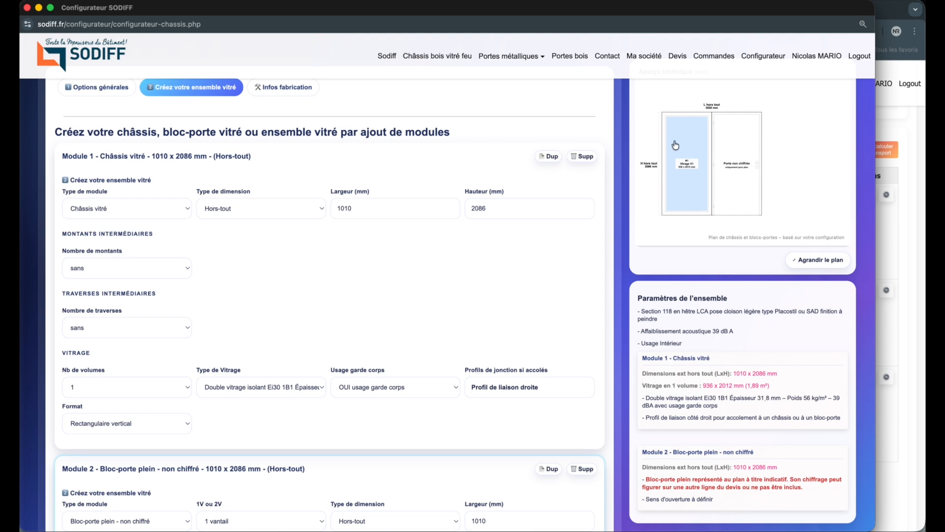
scroll(298, 467, "down", 6)
scroll(716, 175, "up", 2)
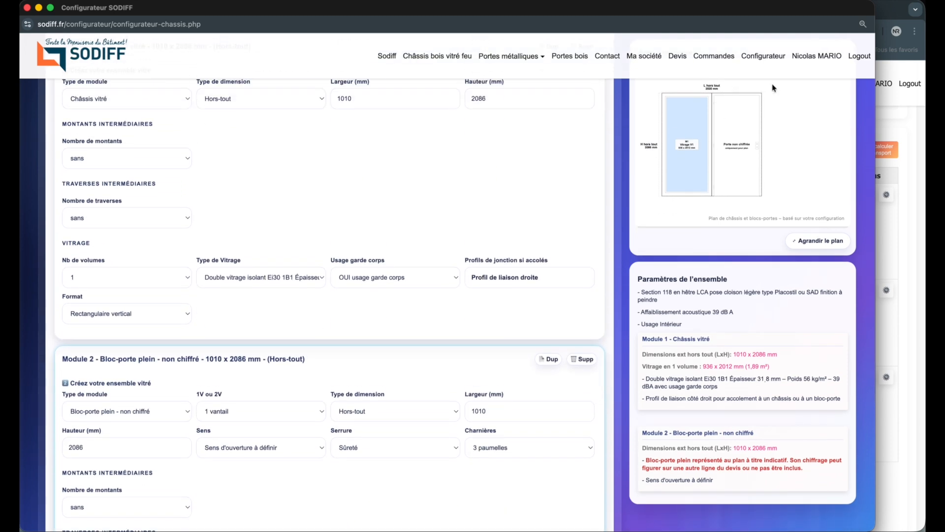
scroll(660, 159, "up", 1)
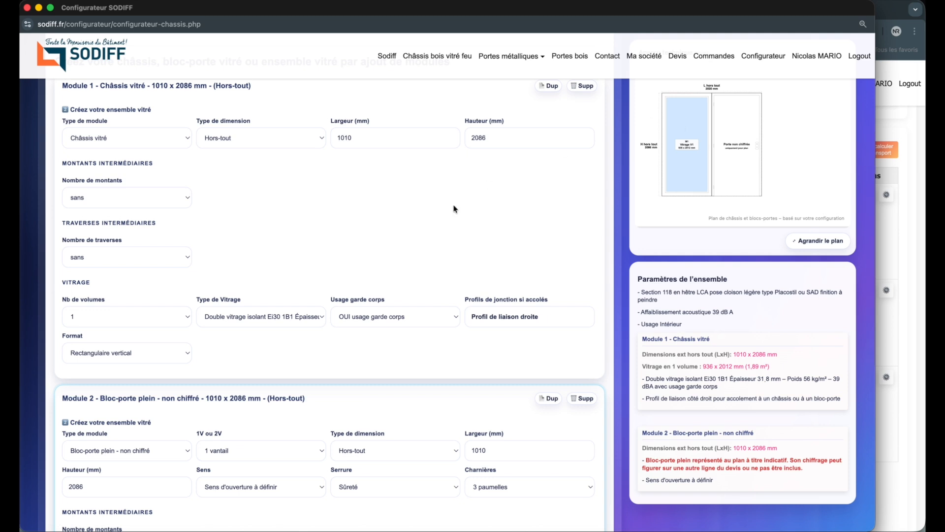
scroll(453, 206, "up", 2)
left_click(305, 146)
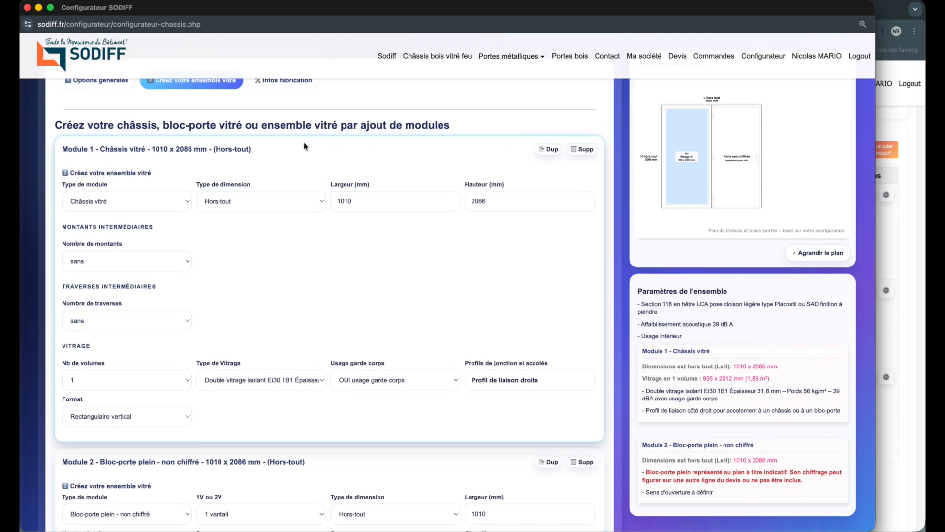
scroll(295, 264, "down", 10)
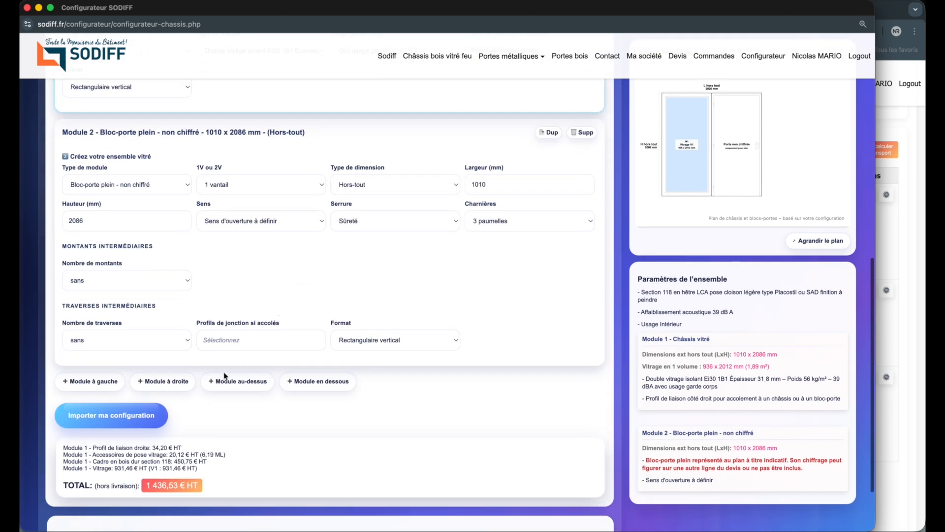
left_click(234, 385)
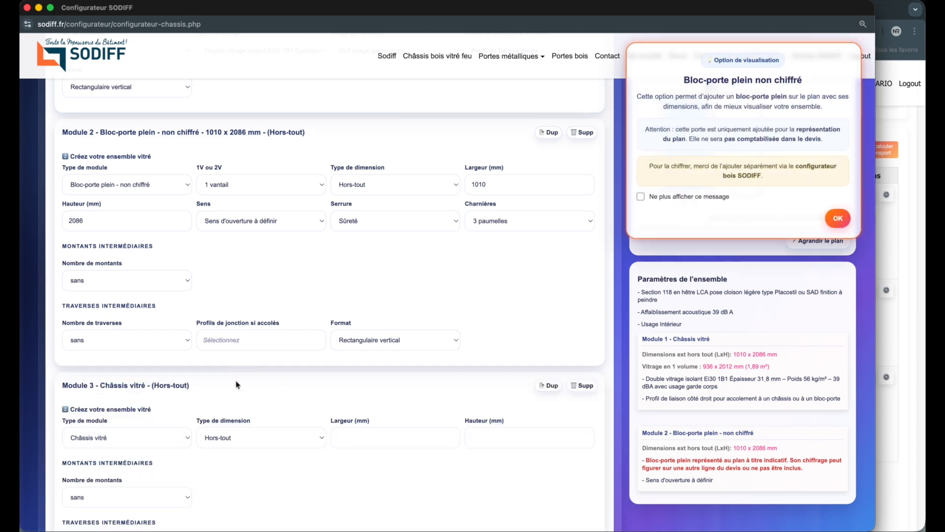
Step: Set Module 3's width to 2020 mm and height to 500 mm, and dismiss the unpriced door notice
left_click(393, 223)
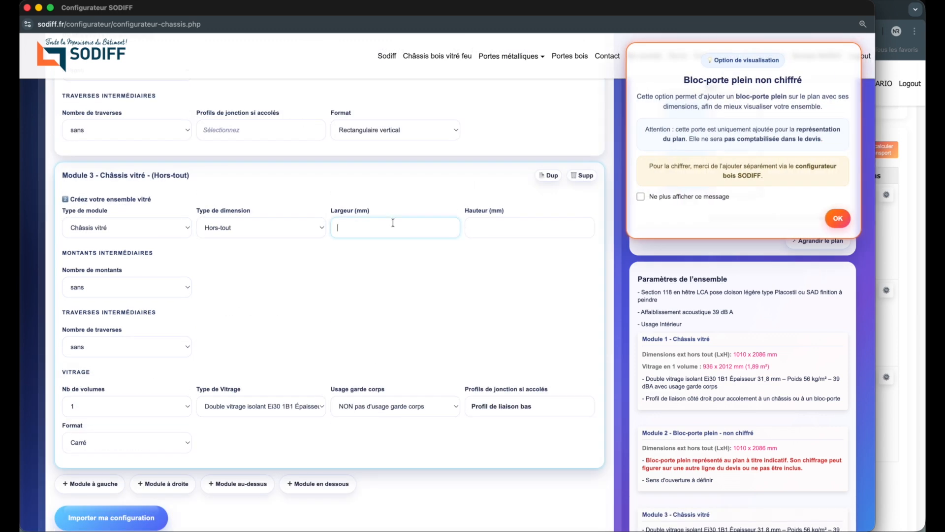
type("2020")
left_click(495, 224)
type("500")
left_click(469, 267)
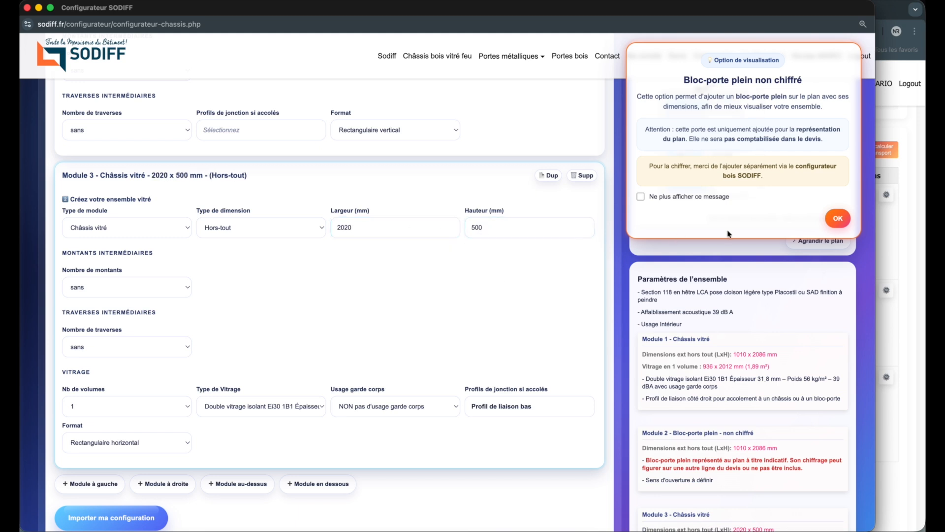
left_click(852, 215)
Step: Examine the enlarged plan of the three-module assembly, its module parameters and its price breakdown
scroll(759, 196, "up", 1)
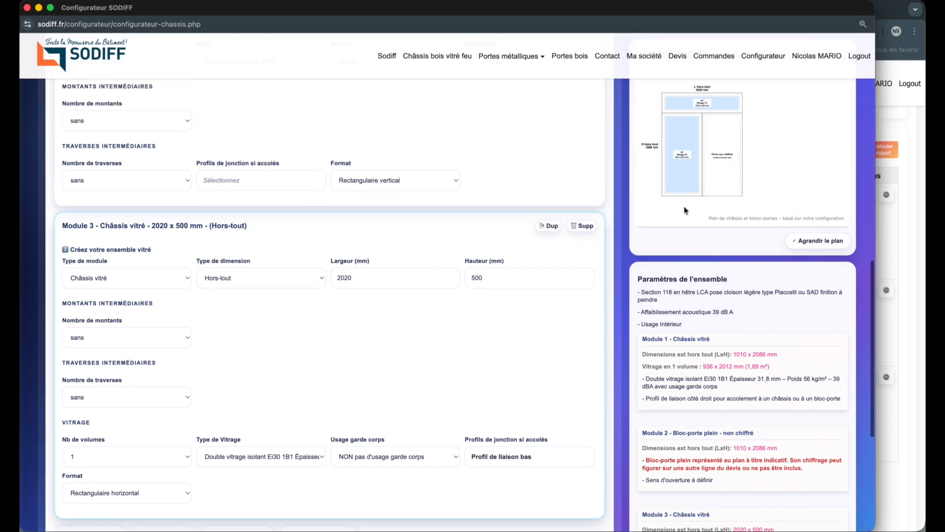
left_click(812, 241)
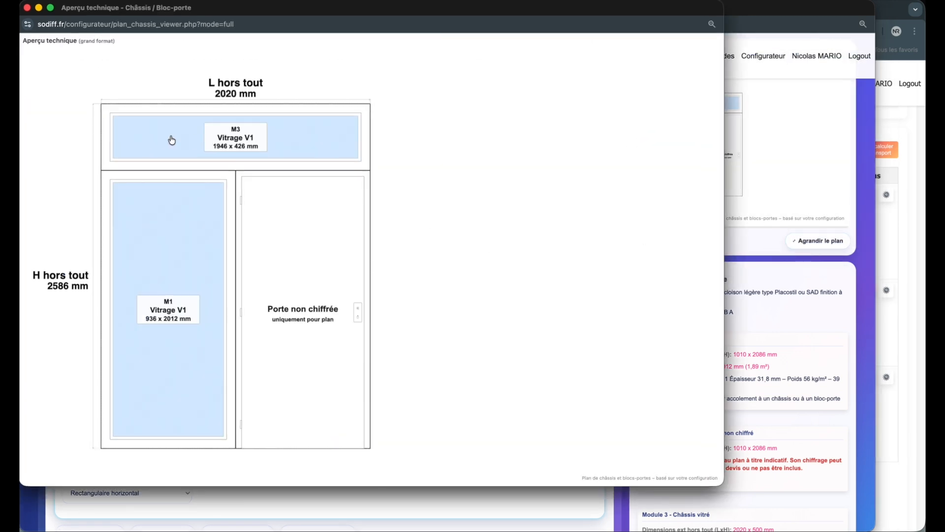
left_click(27, 8)
scroll(635, 408, "down", 6)
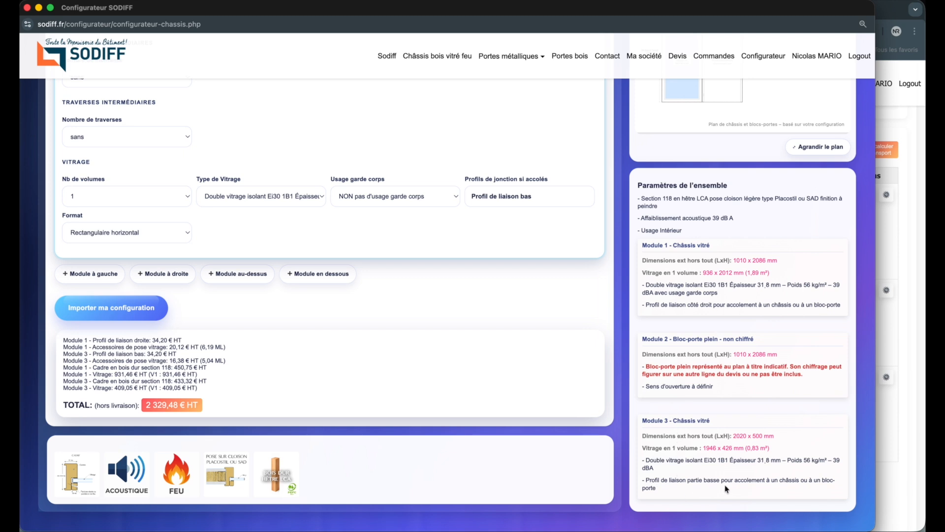
scroll(719, 488, "up", 7)
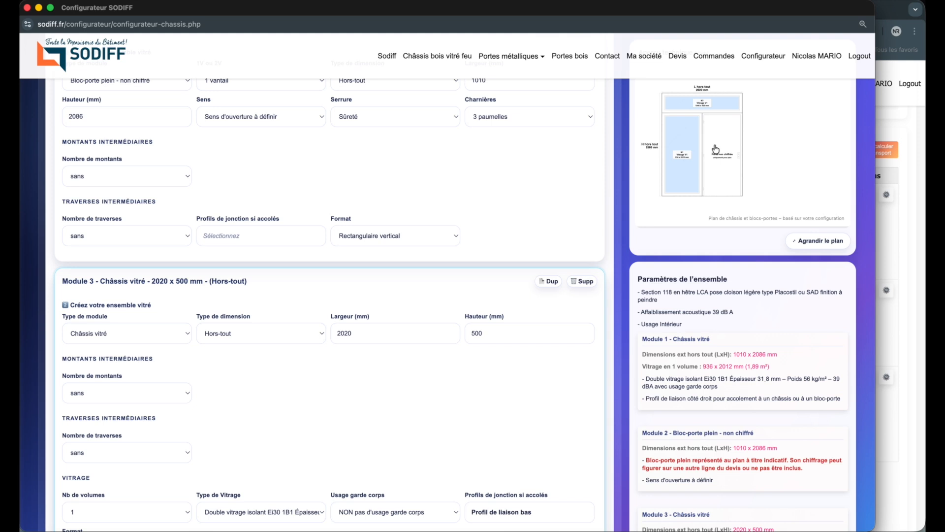
scroll(547, 256, "up", 6)
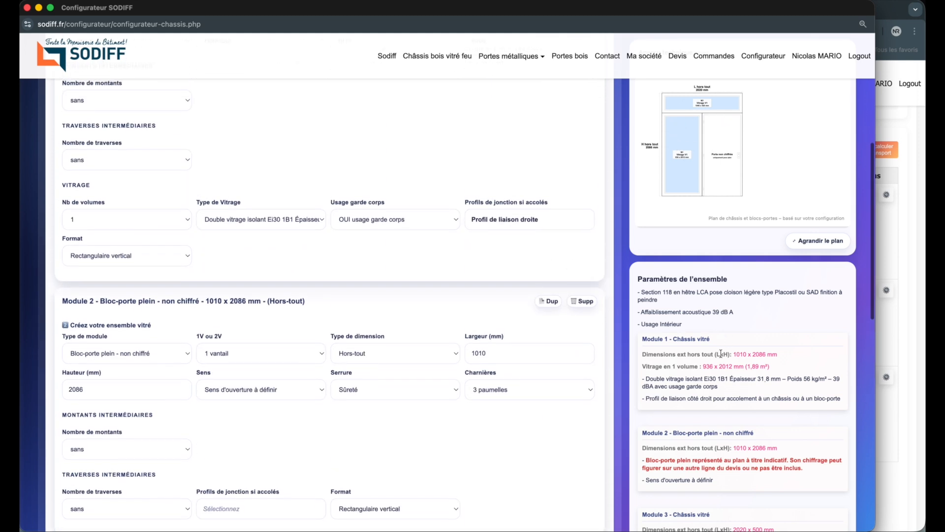
scroll(719, 354, "down", 1)
scroll(705, 365, "down", 10)
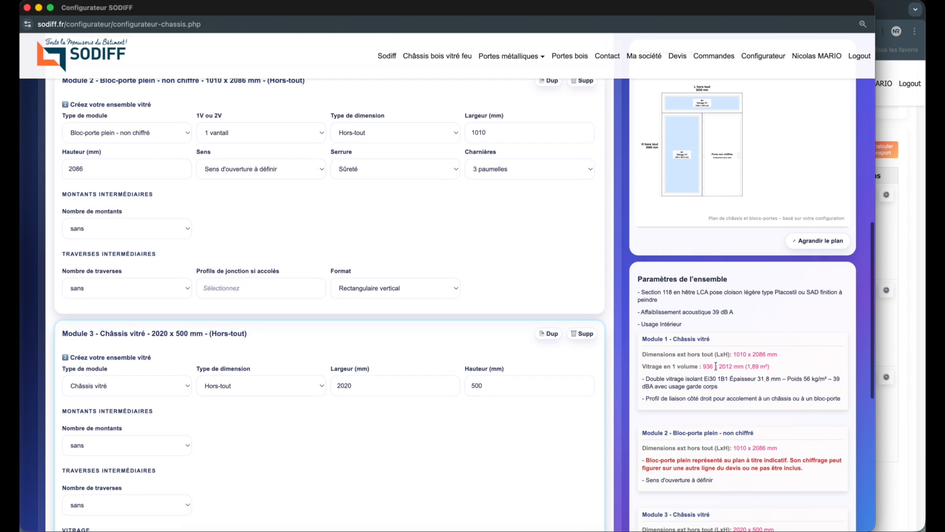
Step: Import the three-module assembly with its upper glazed frame into the quote
scroll(713, 367, "down", 1)
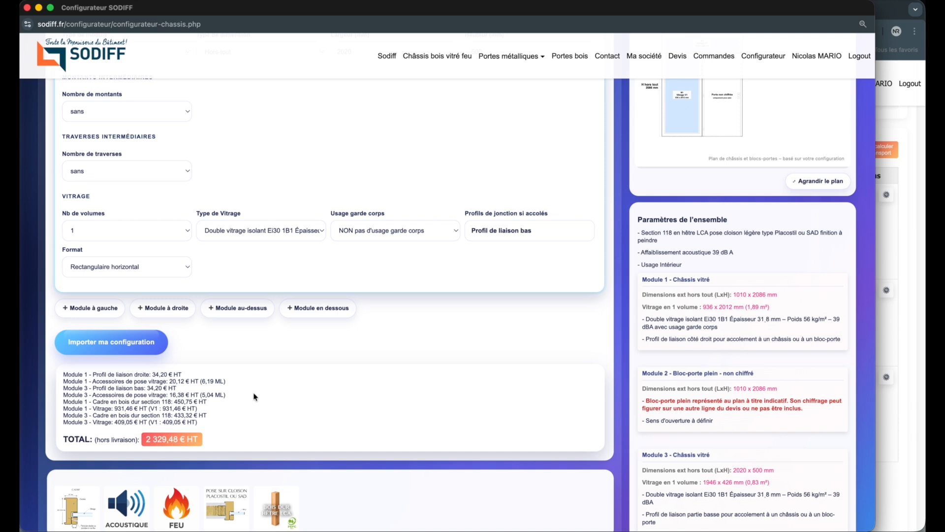
scroll(254, 397, "up", 1)
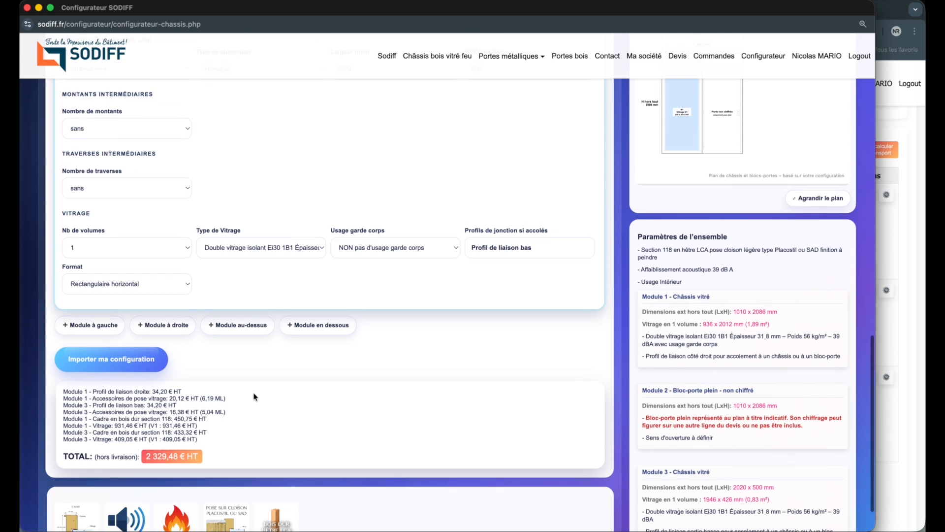
left_click(140, 362)
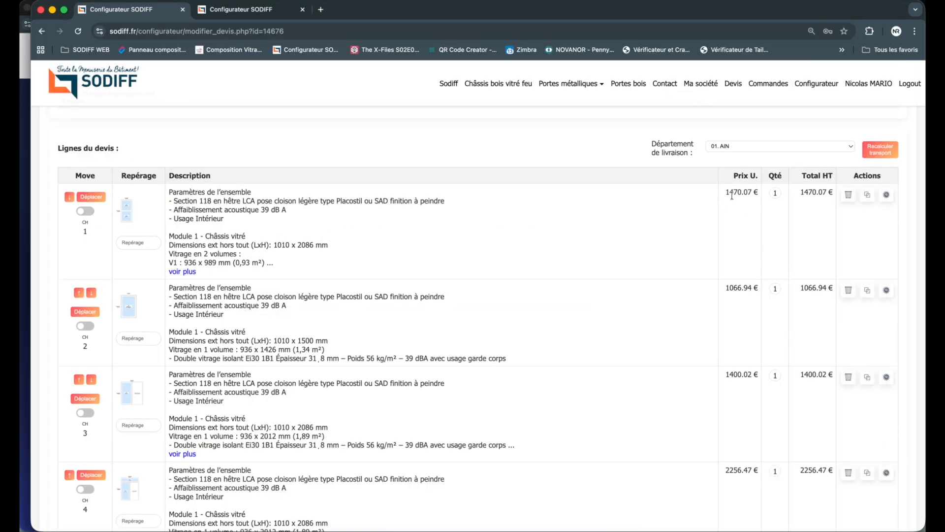
Step: Reopen the first quote line in the frame configurator and review its general options and price breakdown
left_click(887, 195)
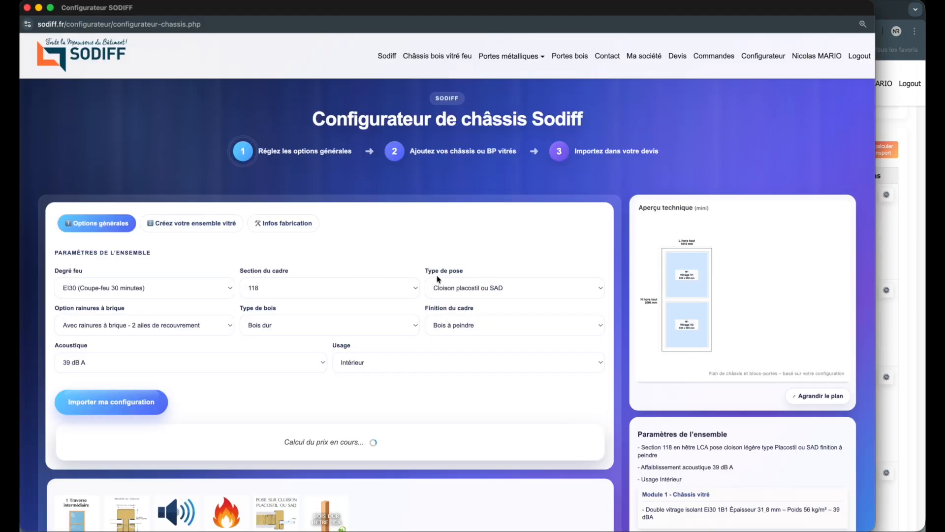
scroll(438, 279, "down", 3)
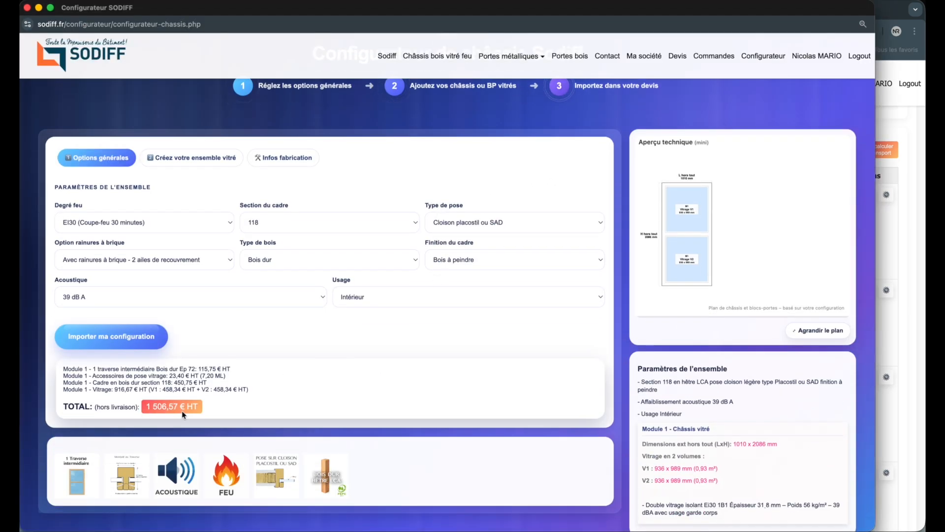
scroll(160, 449, "up", 3)
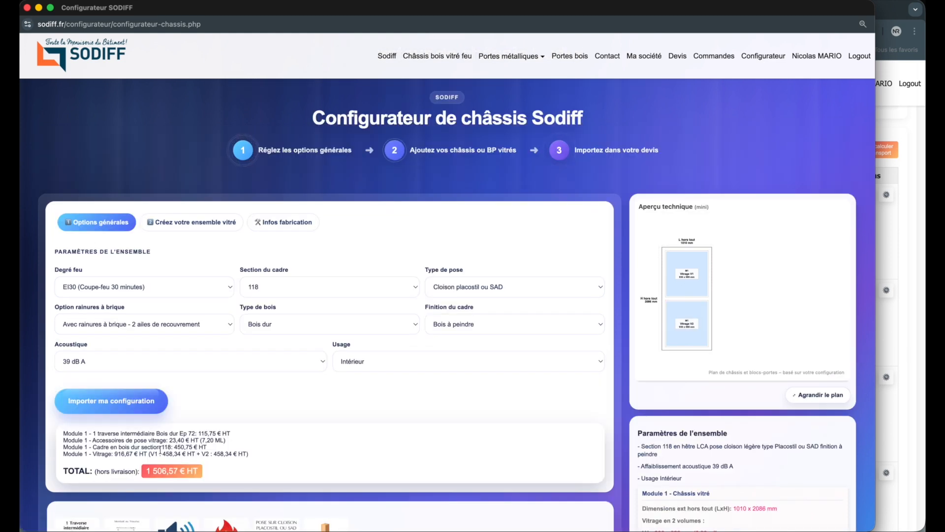
Step: Narrow the frame configurator window and switch back to the quote window behind it
left_click(28, 9)
left_click_drag(28, 9, 413, 87)
left_click_drag(874, 194, 797, 195)
left_click(900, 257)
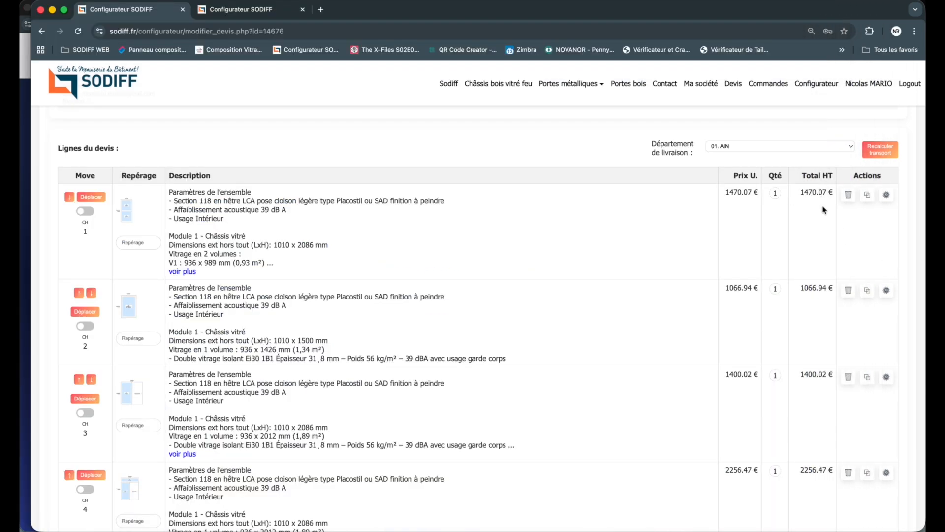
Step: Review the quote lines and set the delivery department to 05. ALPES HAUTES
scroll(824, 211, "down", 3)
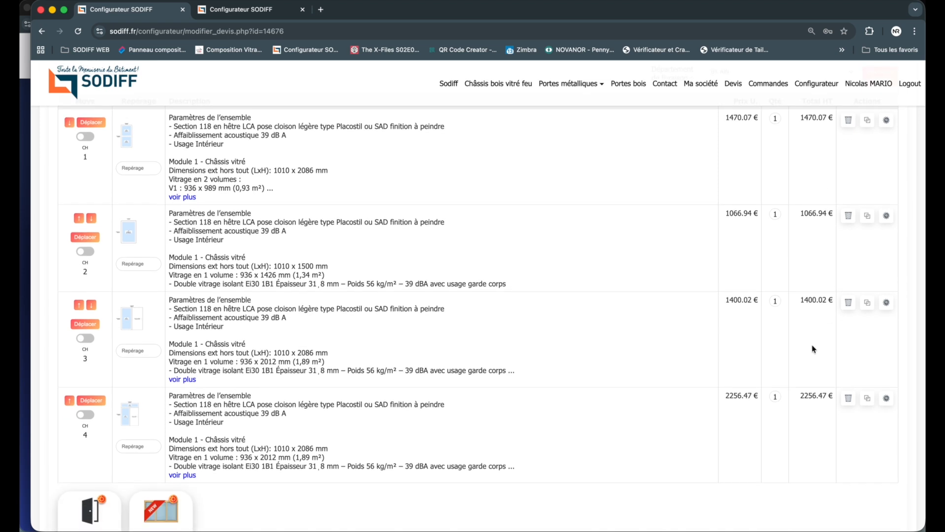
scroll(814, 348, "up", 3)
scroll(813, 349, "down", 10)
scroll(835, 389, "up", 15)
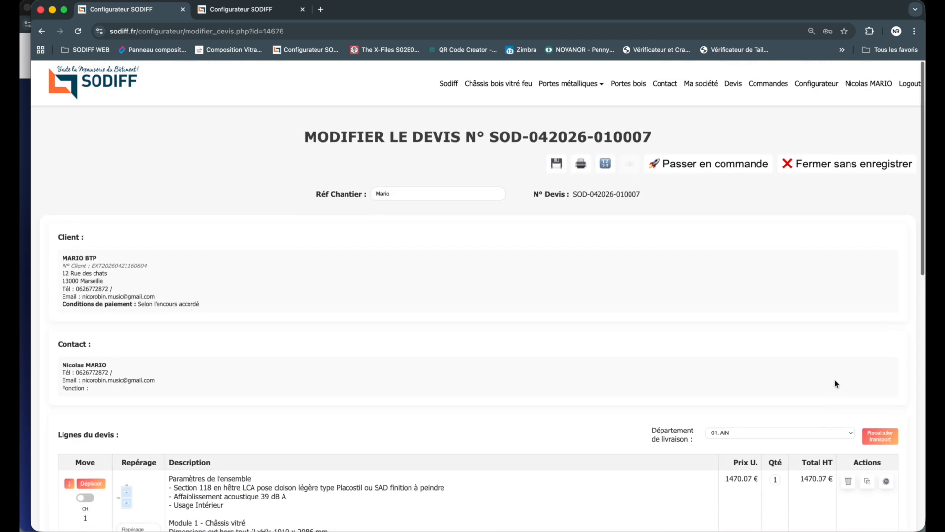
scroll(835, 389, "down", 1)
left_click(788, 422)
left_click(789, 475)
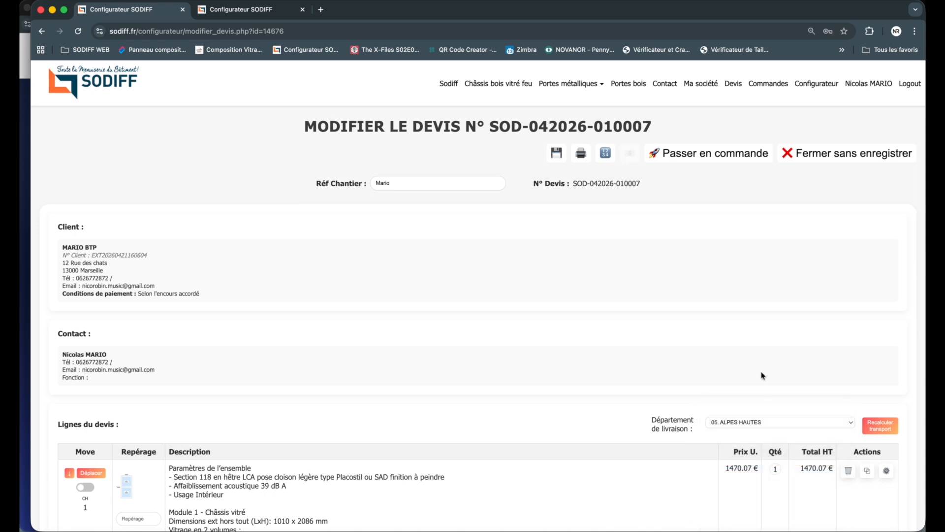
Step: Delete the fourth and third lines, the two assemblies with doors, from the quote
scroll(763, 379, "down", 10)
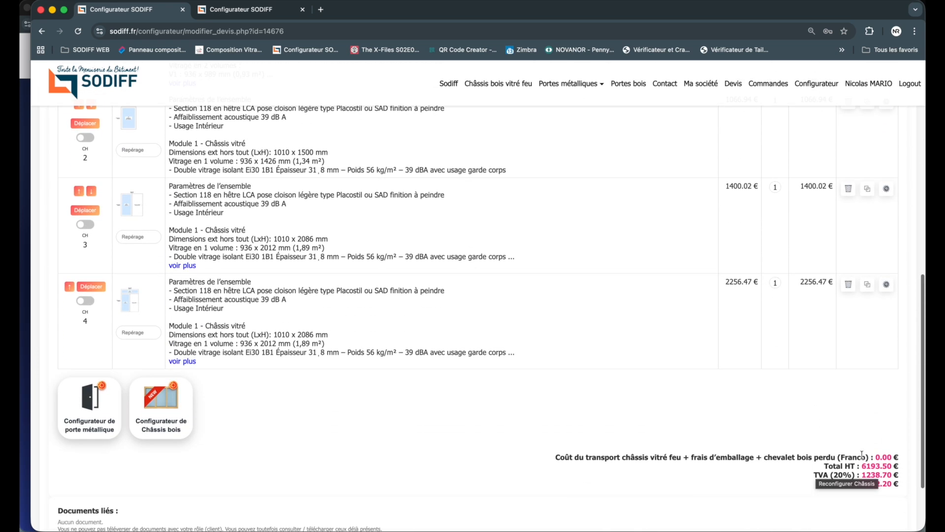
left_click(849, 284)
left_click(849, 192)
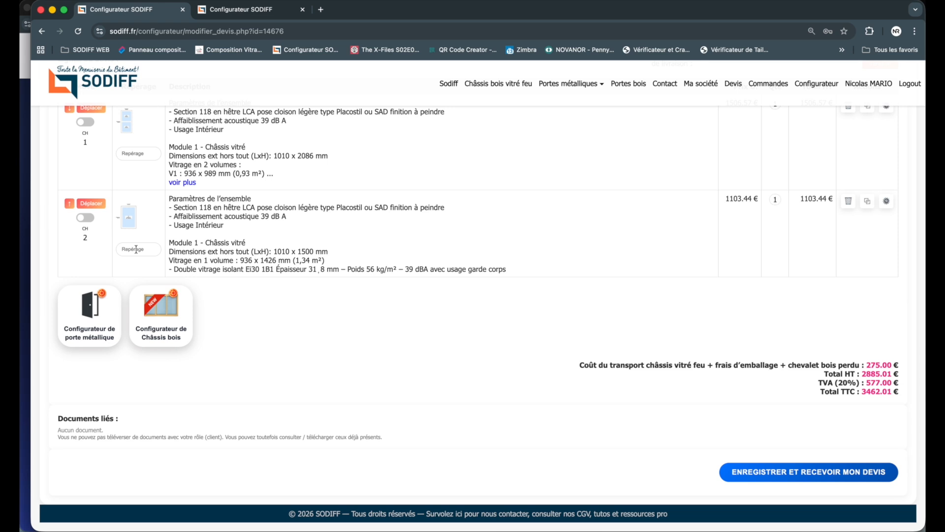
Step: Go back to the frame configurator and import the reopened two-glazing frame into the quote
left_click(27, 226)
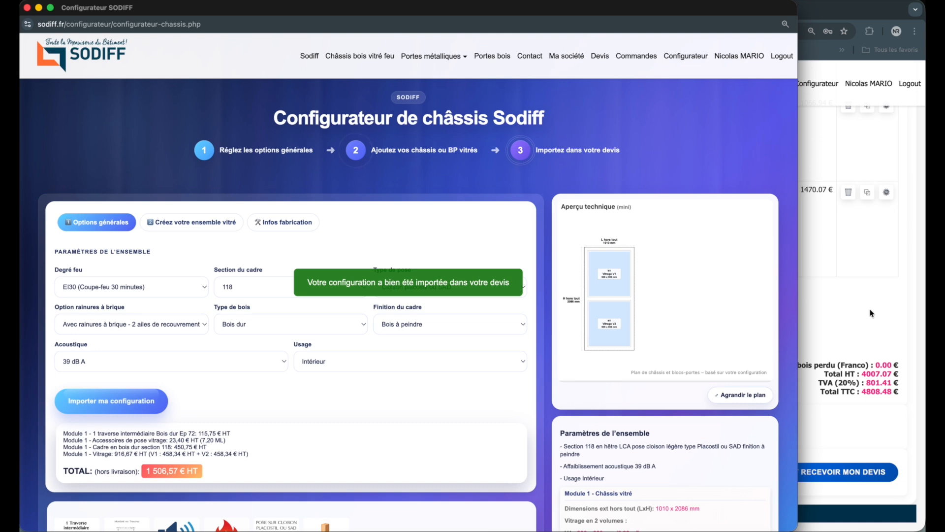
Step: Save the modified quote and open its printable PDF version
scroll(852, 336, "up", 15)
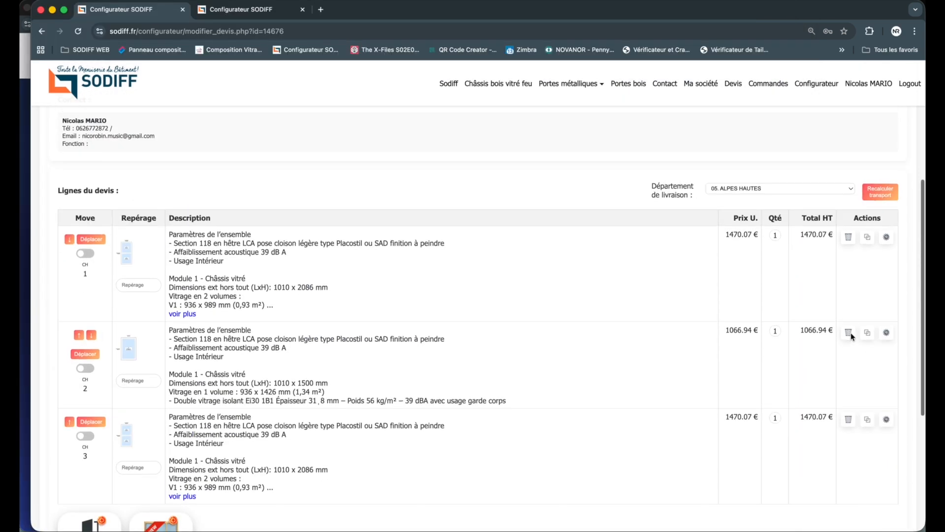
scroll(851, 337, "up", 1)
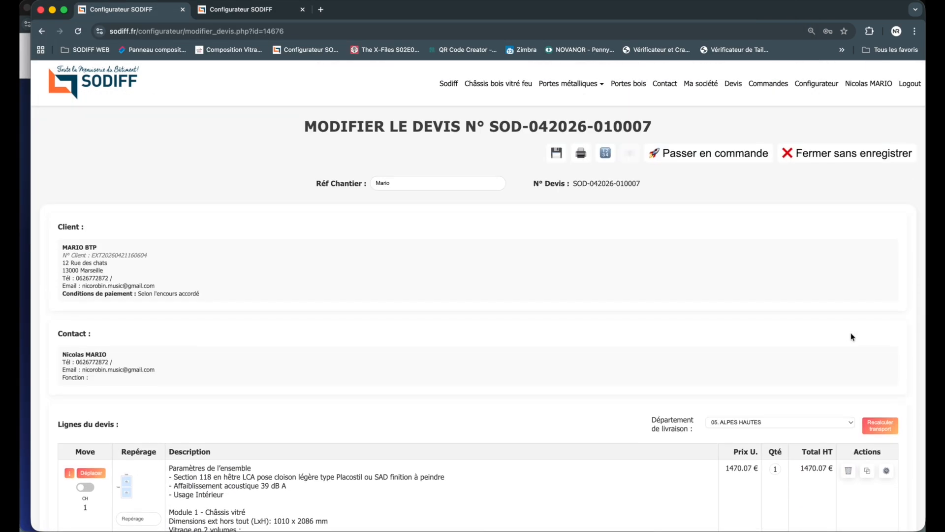
left_click(556, 153)
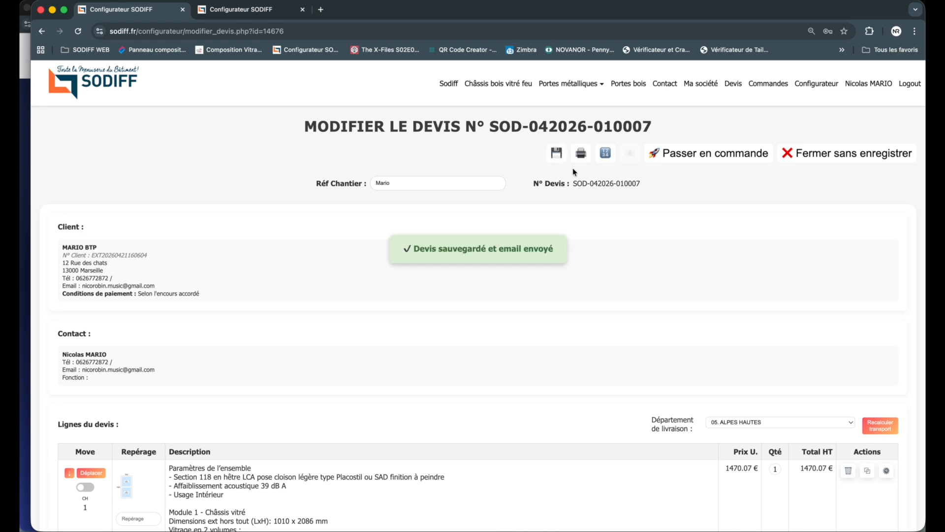
left_click(581, 153)
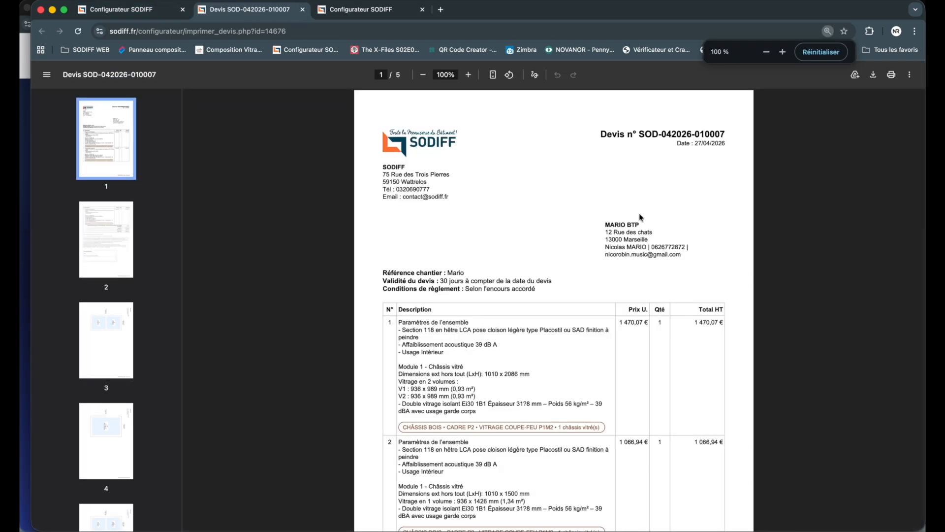
Step: Review the quote PDF's lines, transport cost, totals, signature block and frame plans
scroll(639, 210, "down", 4)
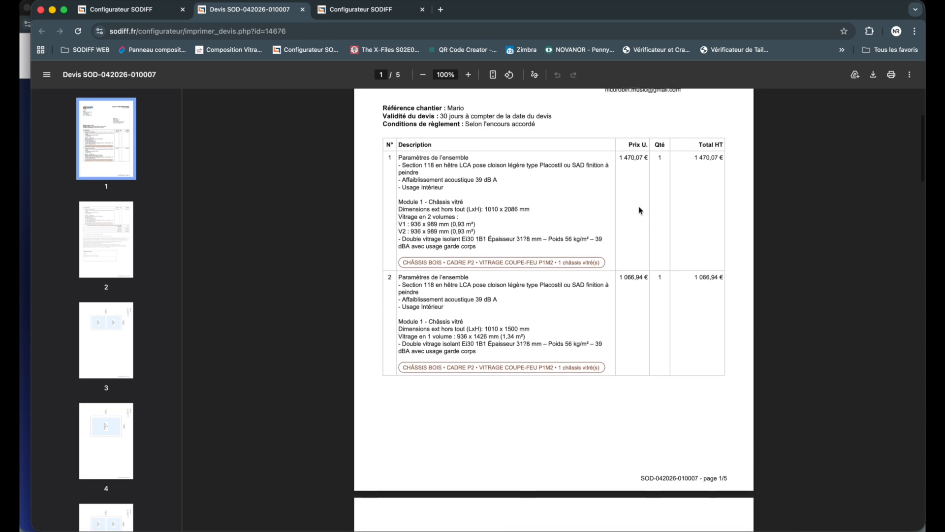
scroll(635, 202, "down", 6)
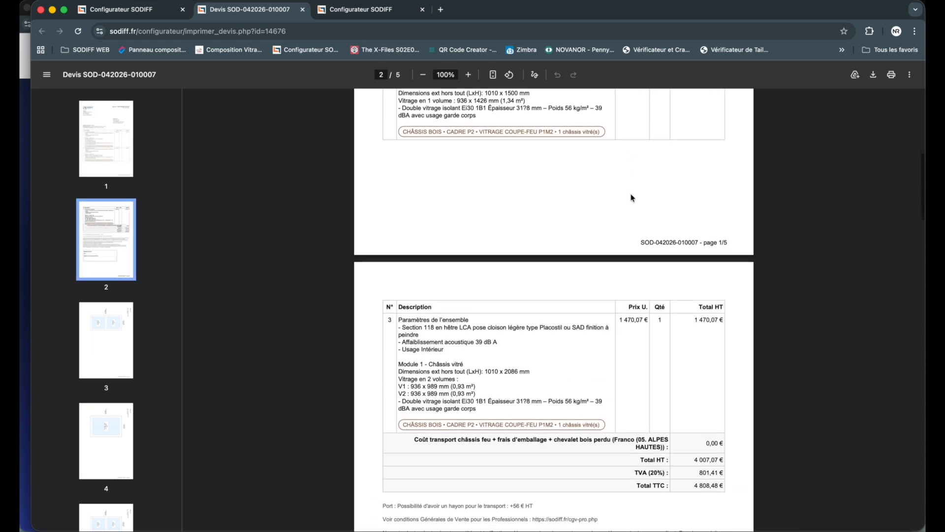
scroll(632, 197, "down", 15)
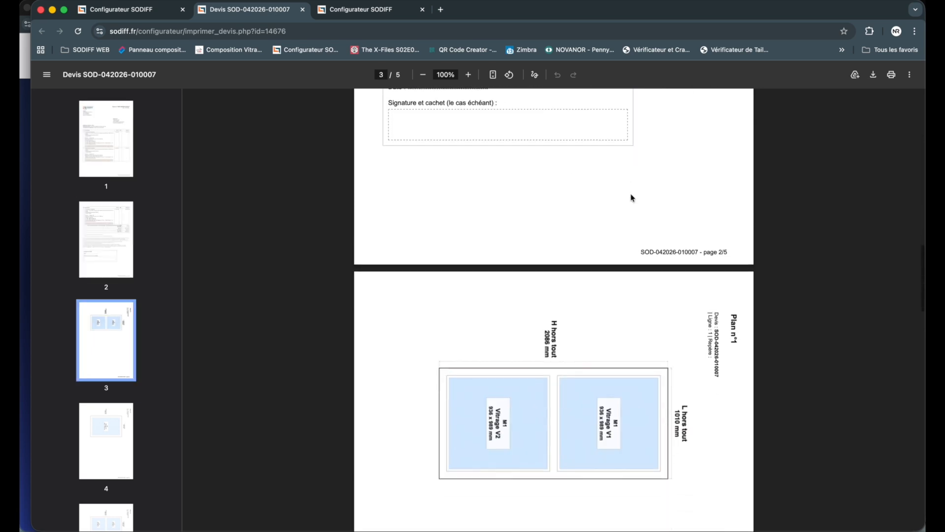
scroll(632, 198, "down", 20)
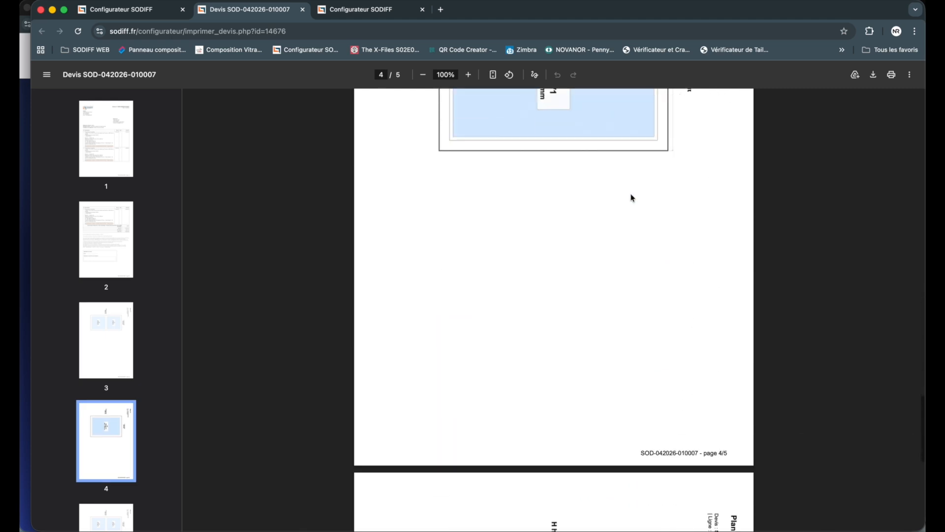
scroll(632, 198, "up", 20)
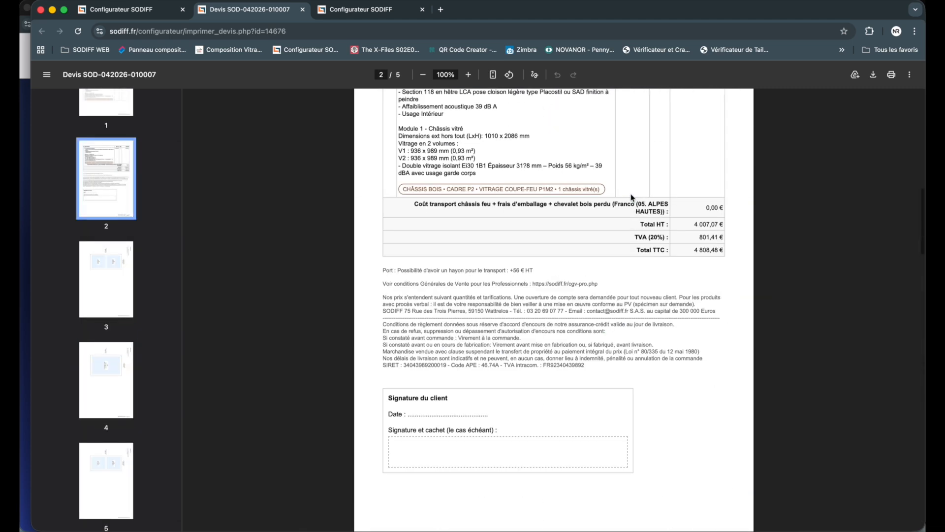
scroll(632, 197, "up", 8)
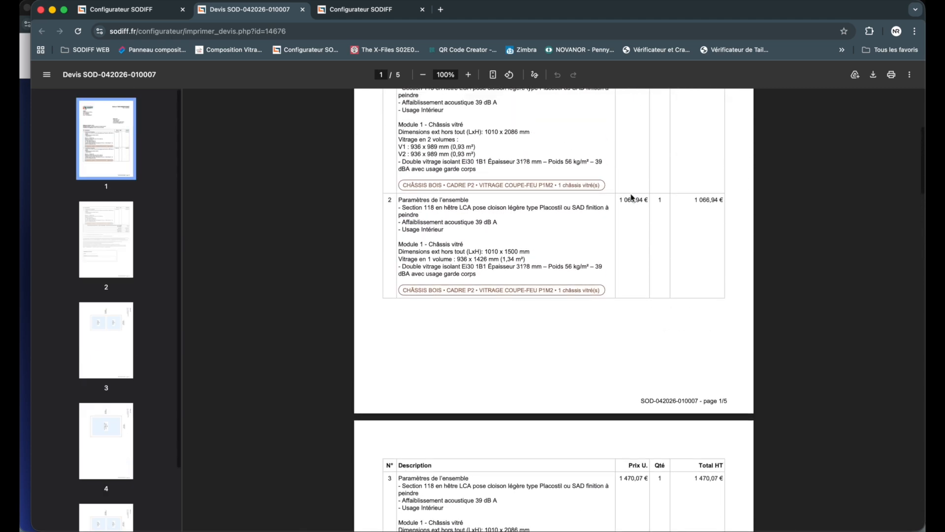
scroll(632, 198, "up", 1)
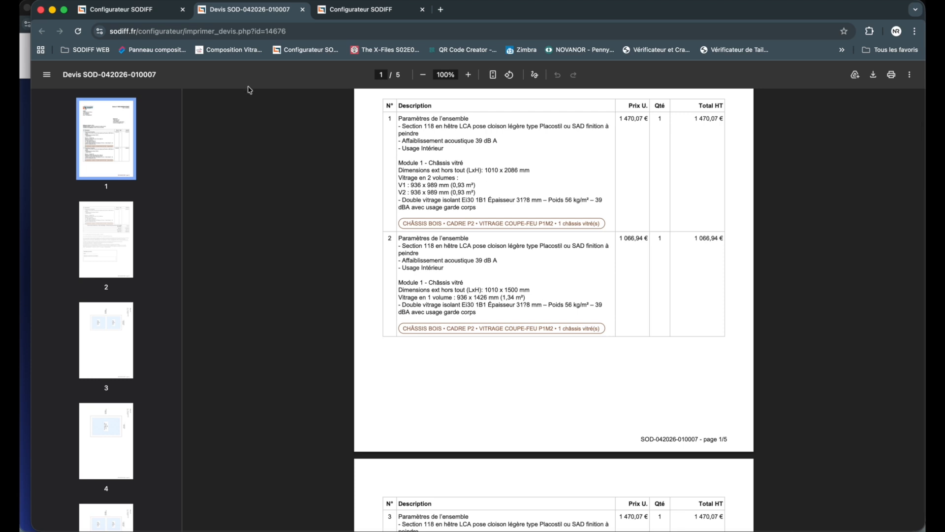
Step: Examine the unpriced solid door module on line 4 of the longer quote PDF, plus its signature and plan pages
left_click_drag(399, 362, 479, 394)
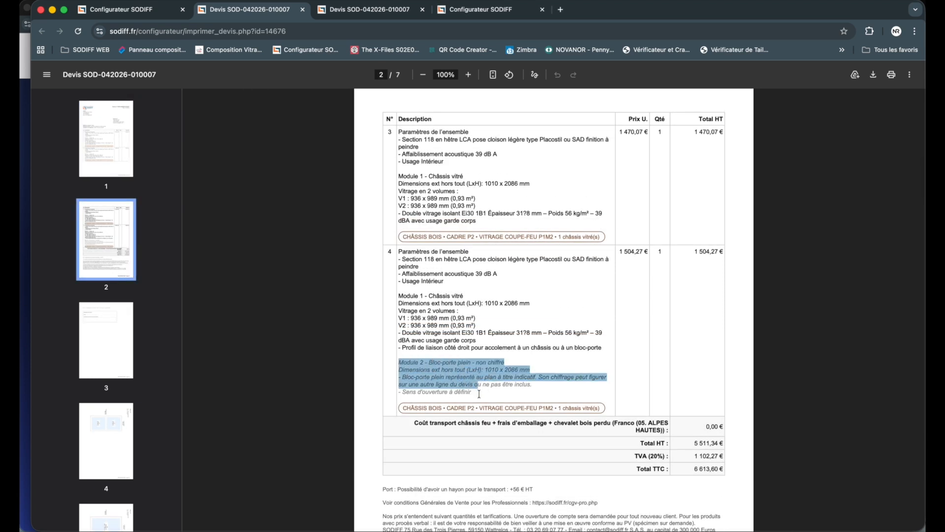
left_click(479, 394)
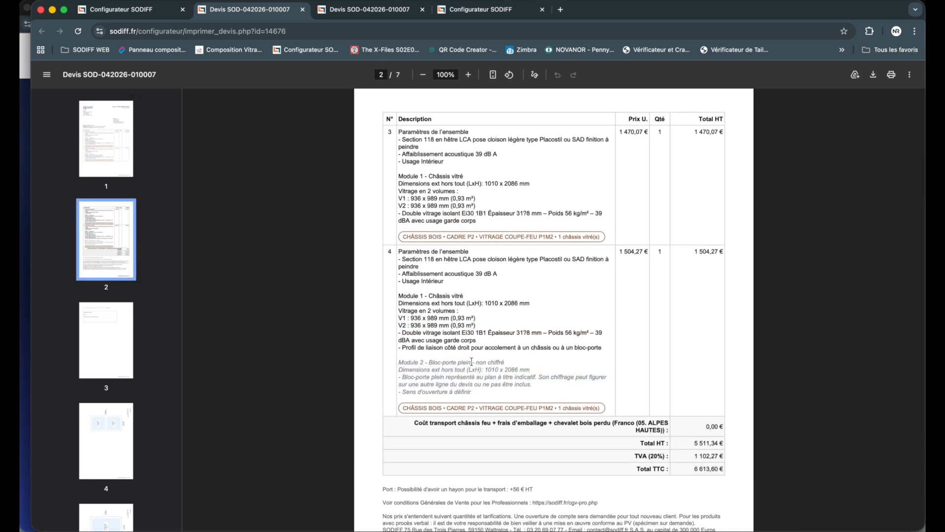
scroll(482, 346, "down", 10)
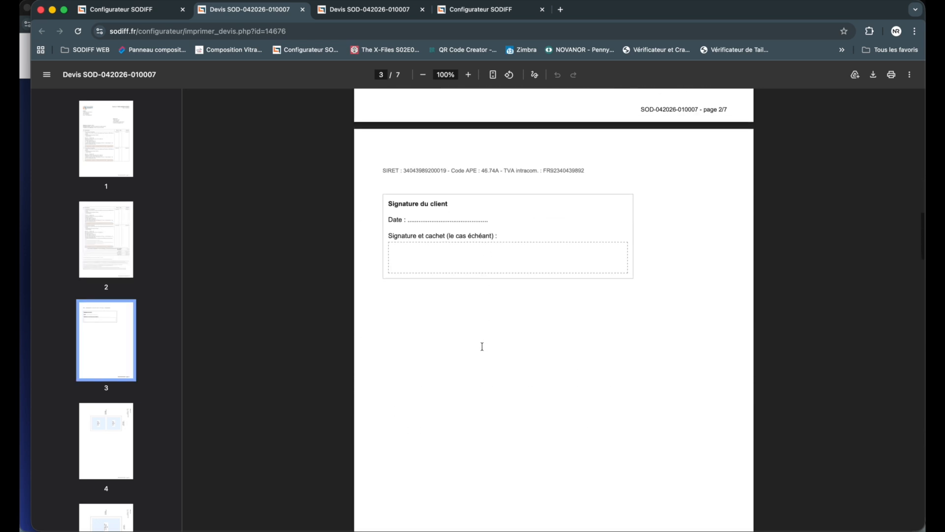
scroll(500, 321, "down", 7)
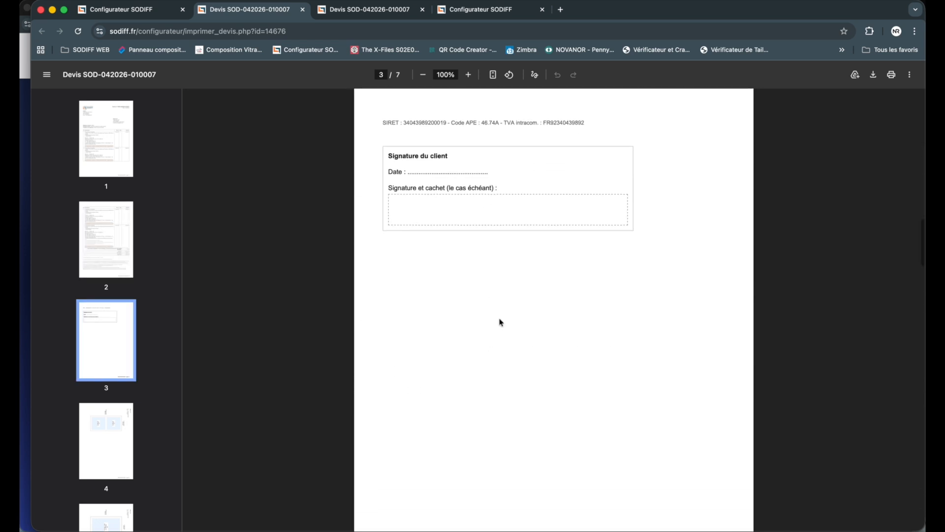
scroll(500, 322, "down", 15)
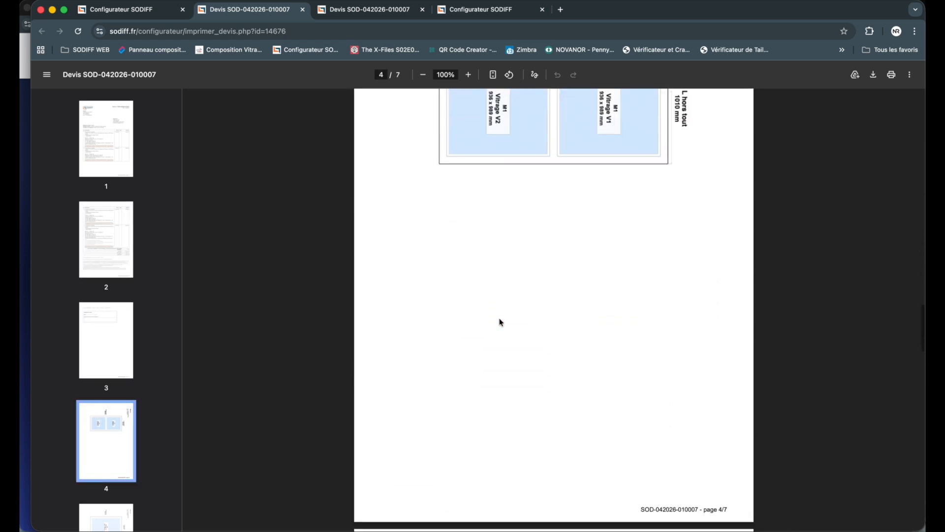
scroll(500, 322, "up", 20)
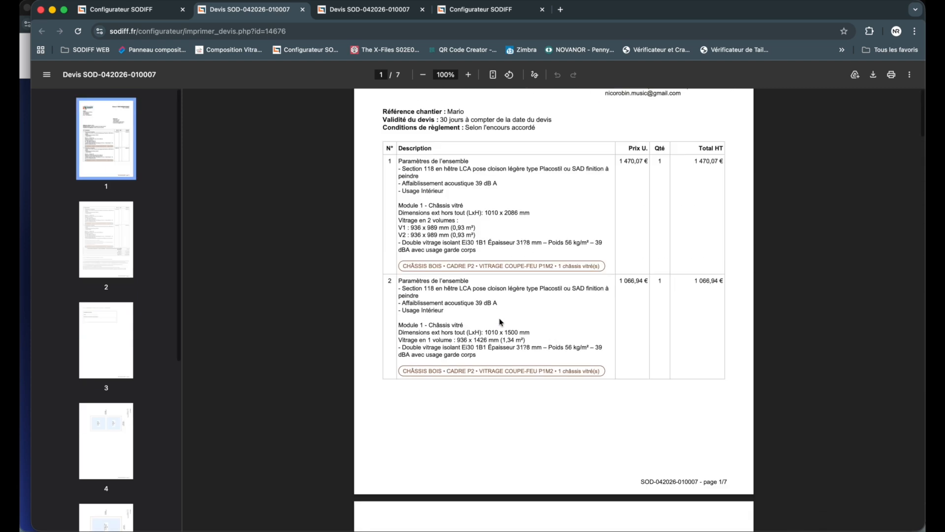